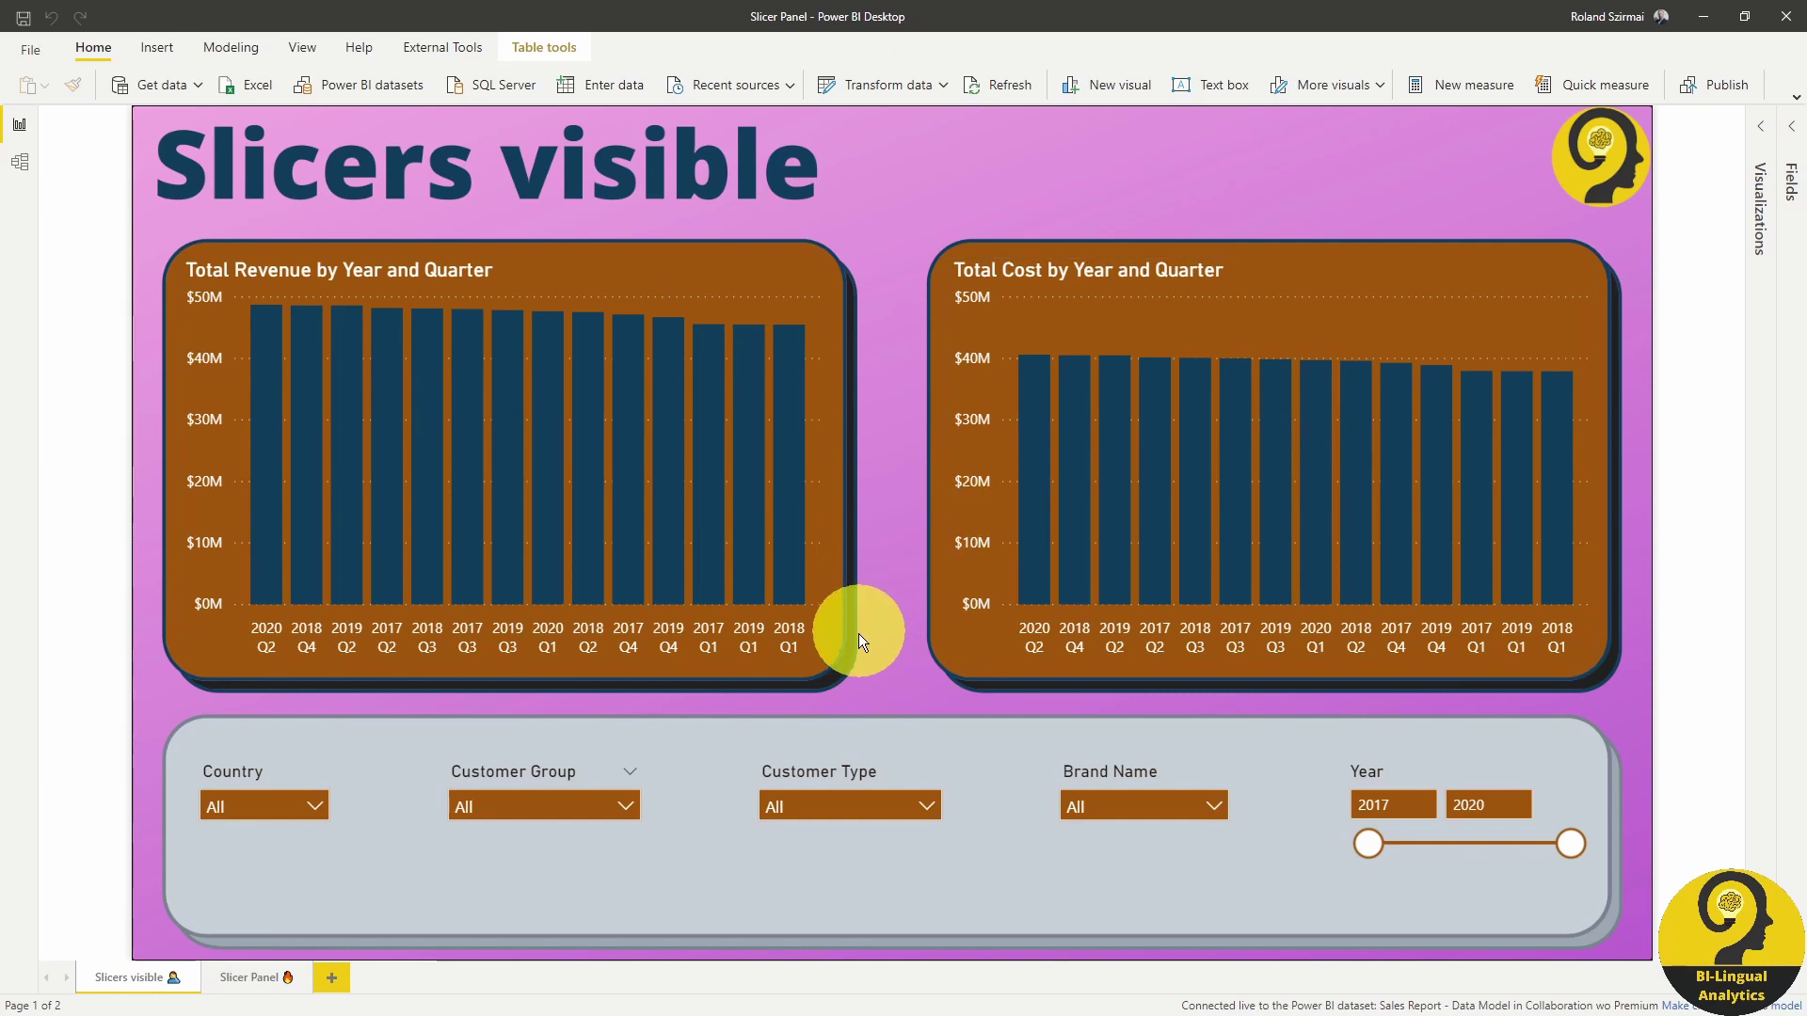
# - Filter the Country slicer to Australia and USA and the Customer Group slicer to Apple
pyautogui.click(320, 805)
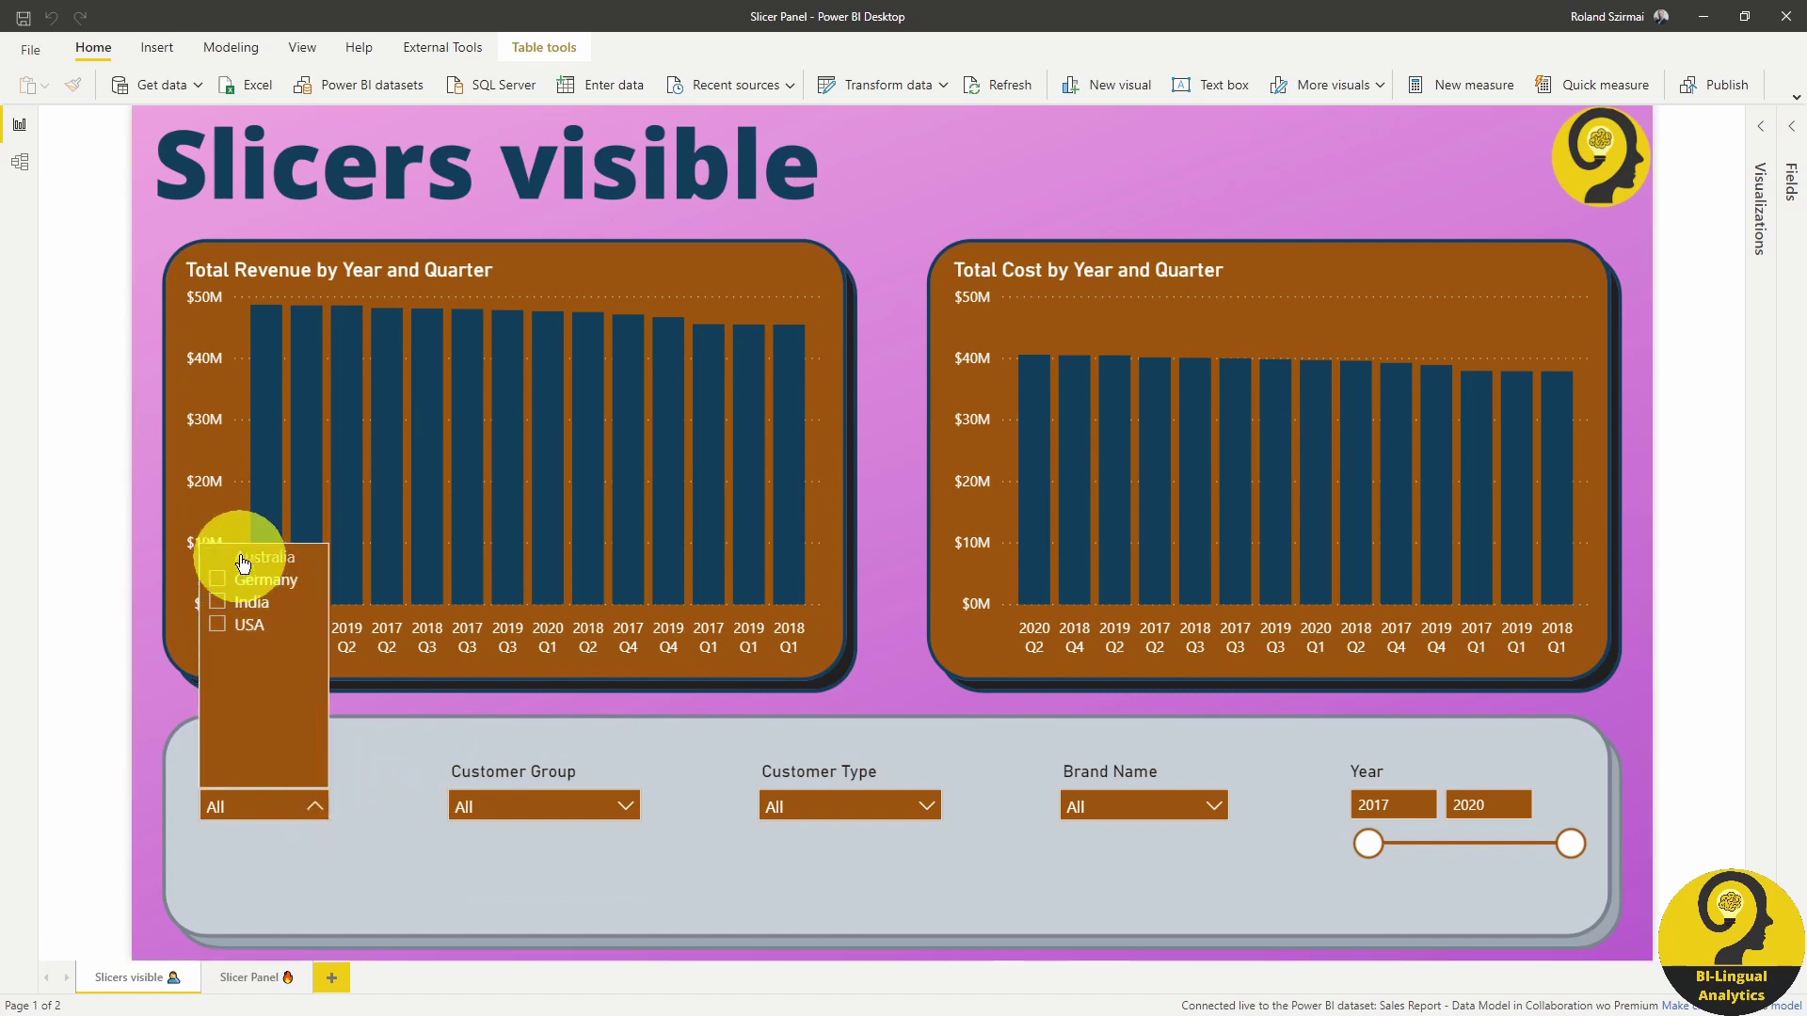
pyautogui.click(252, 558)
pyautogui.click(250, 625)
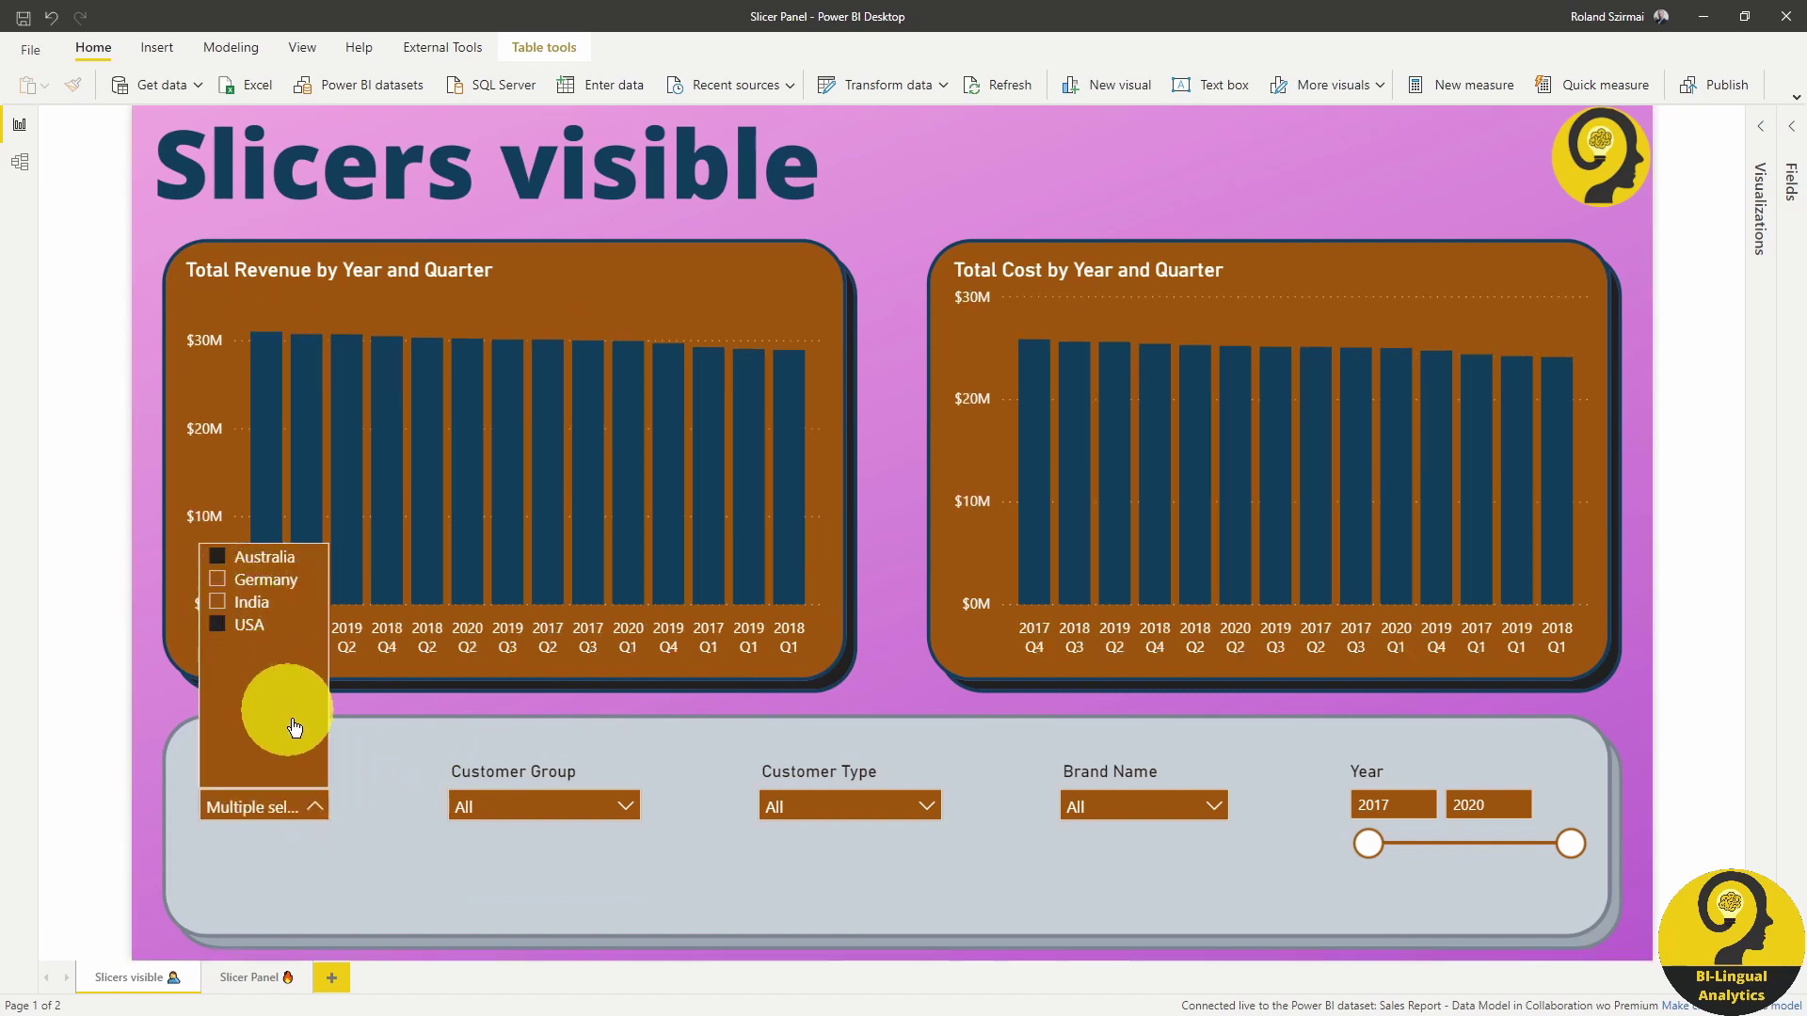
pyautogui.click(321, 806)
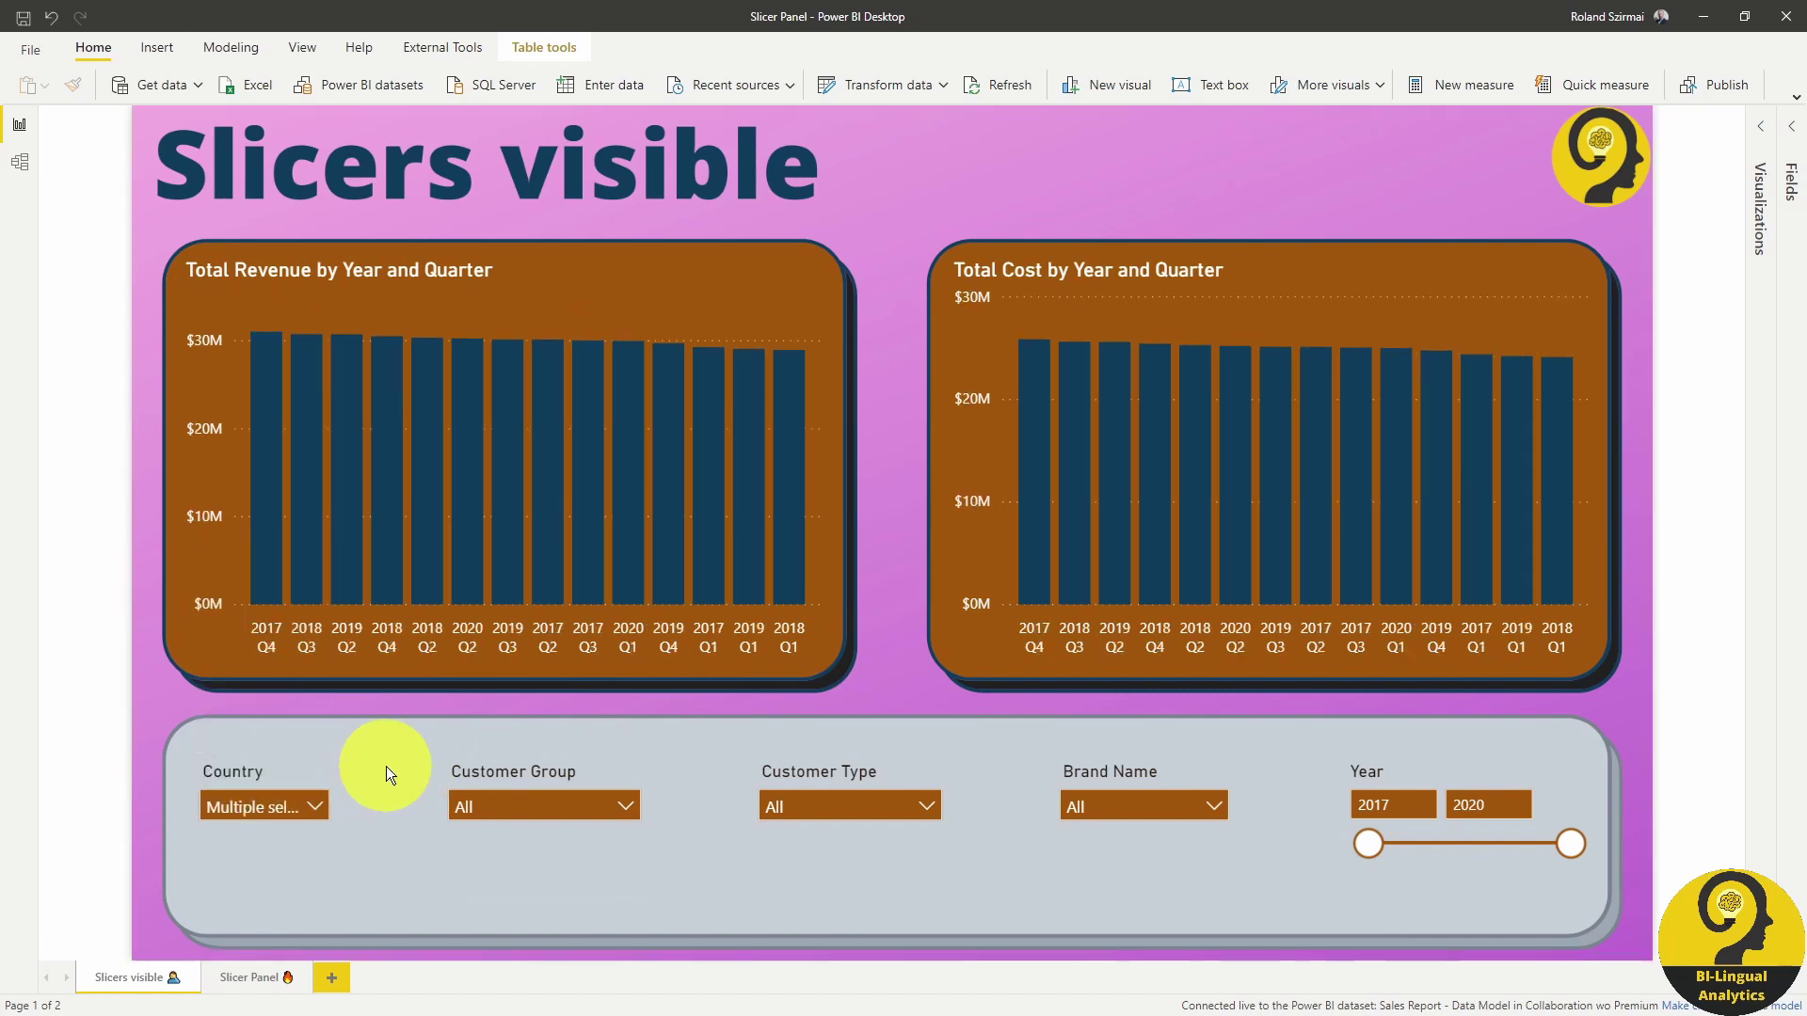
pyautogui.click(617, 805)
pyautogui.click(501, 560)
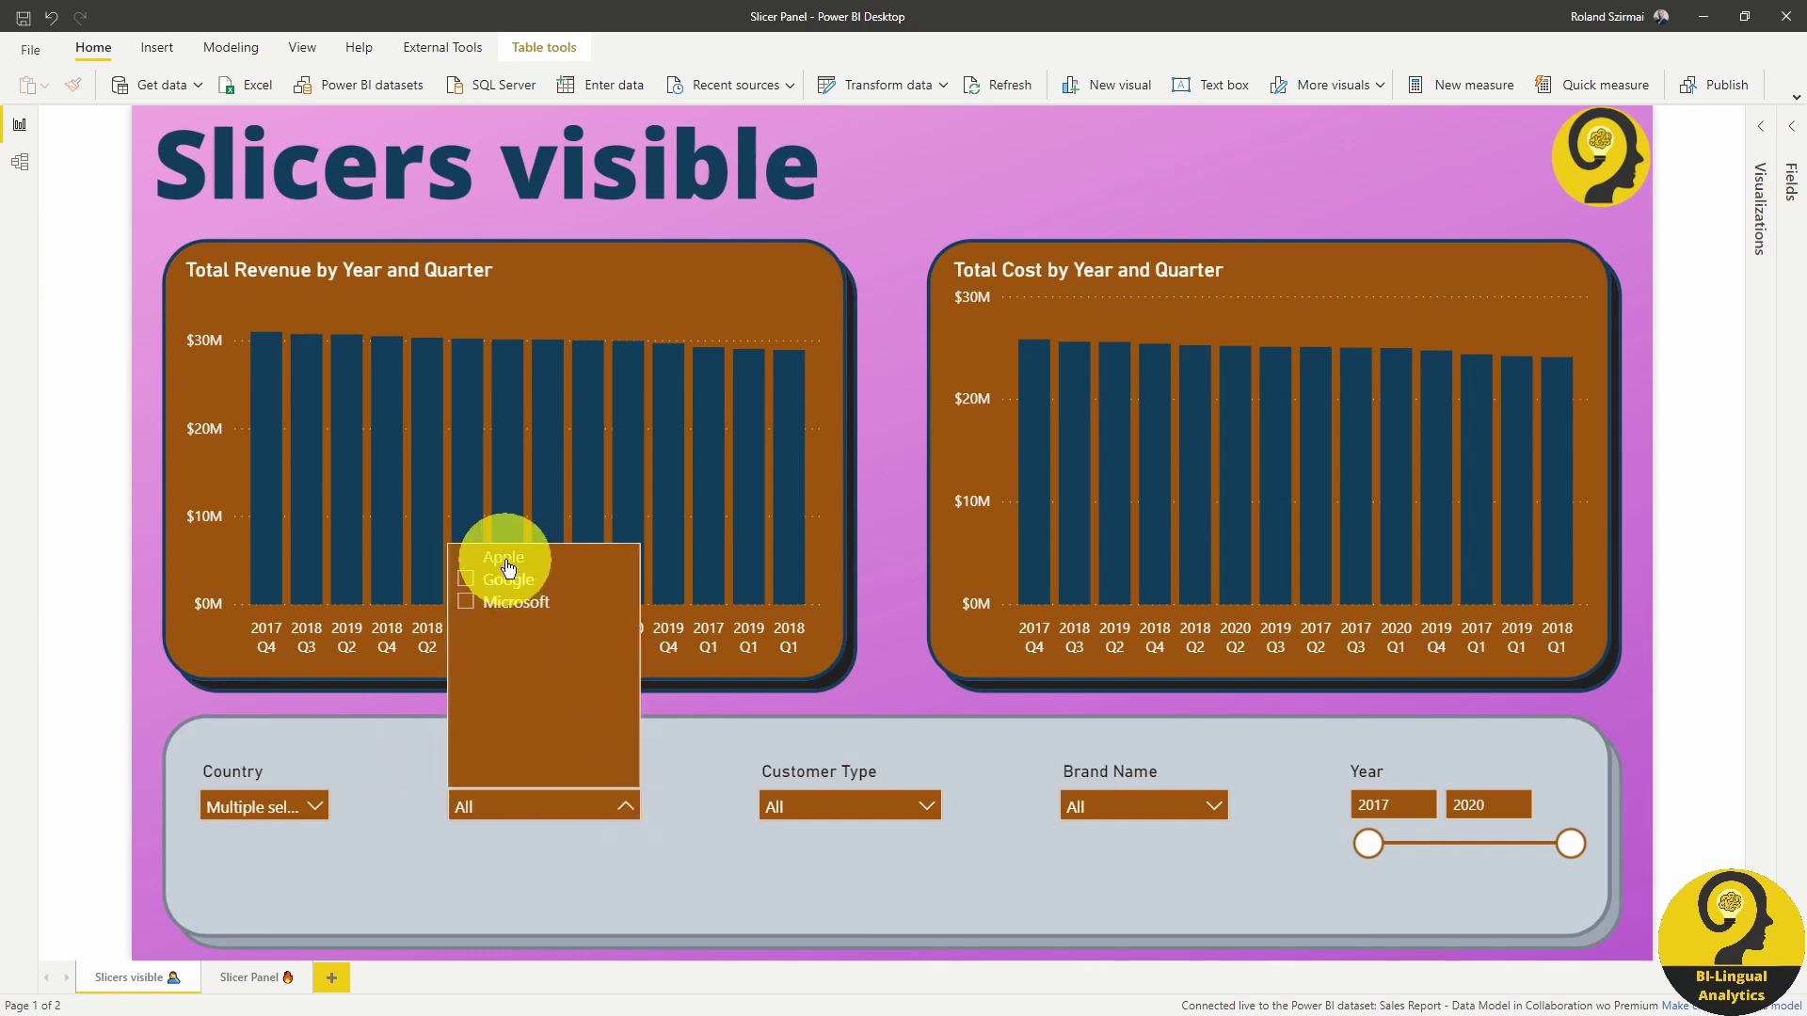
pyautogui.click(628, 802)
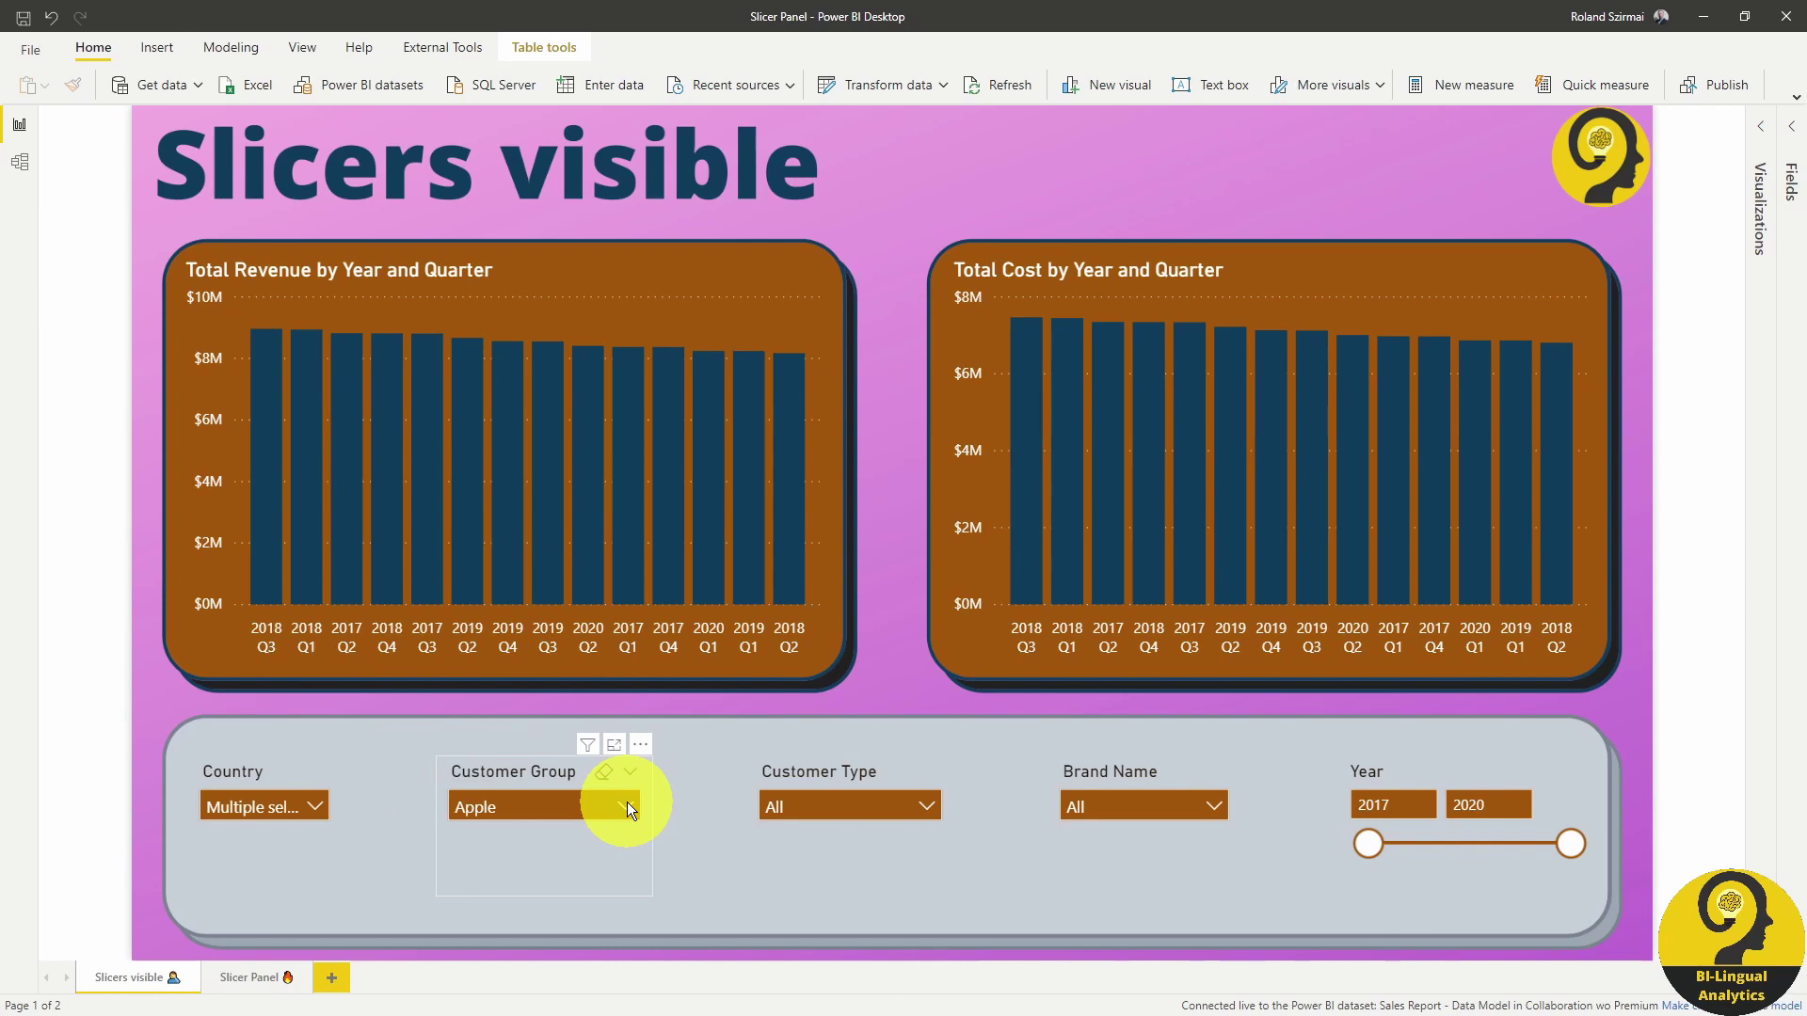
# - Filter Customer Type to Store and Brand Name to Litware, then deselect all visuals
pyautogui.click(927, 806)
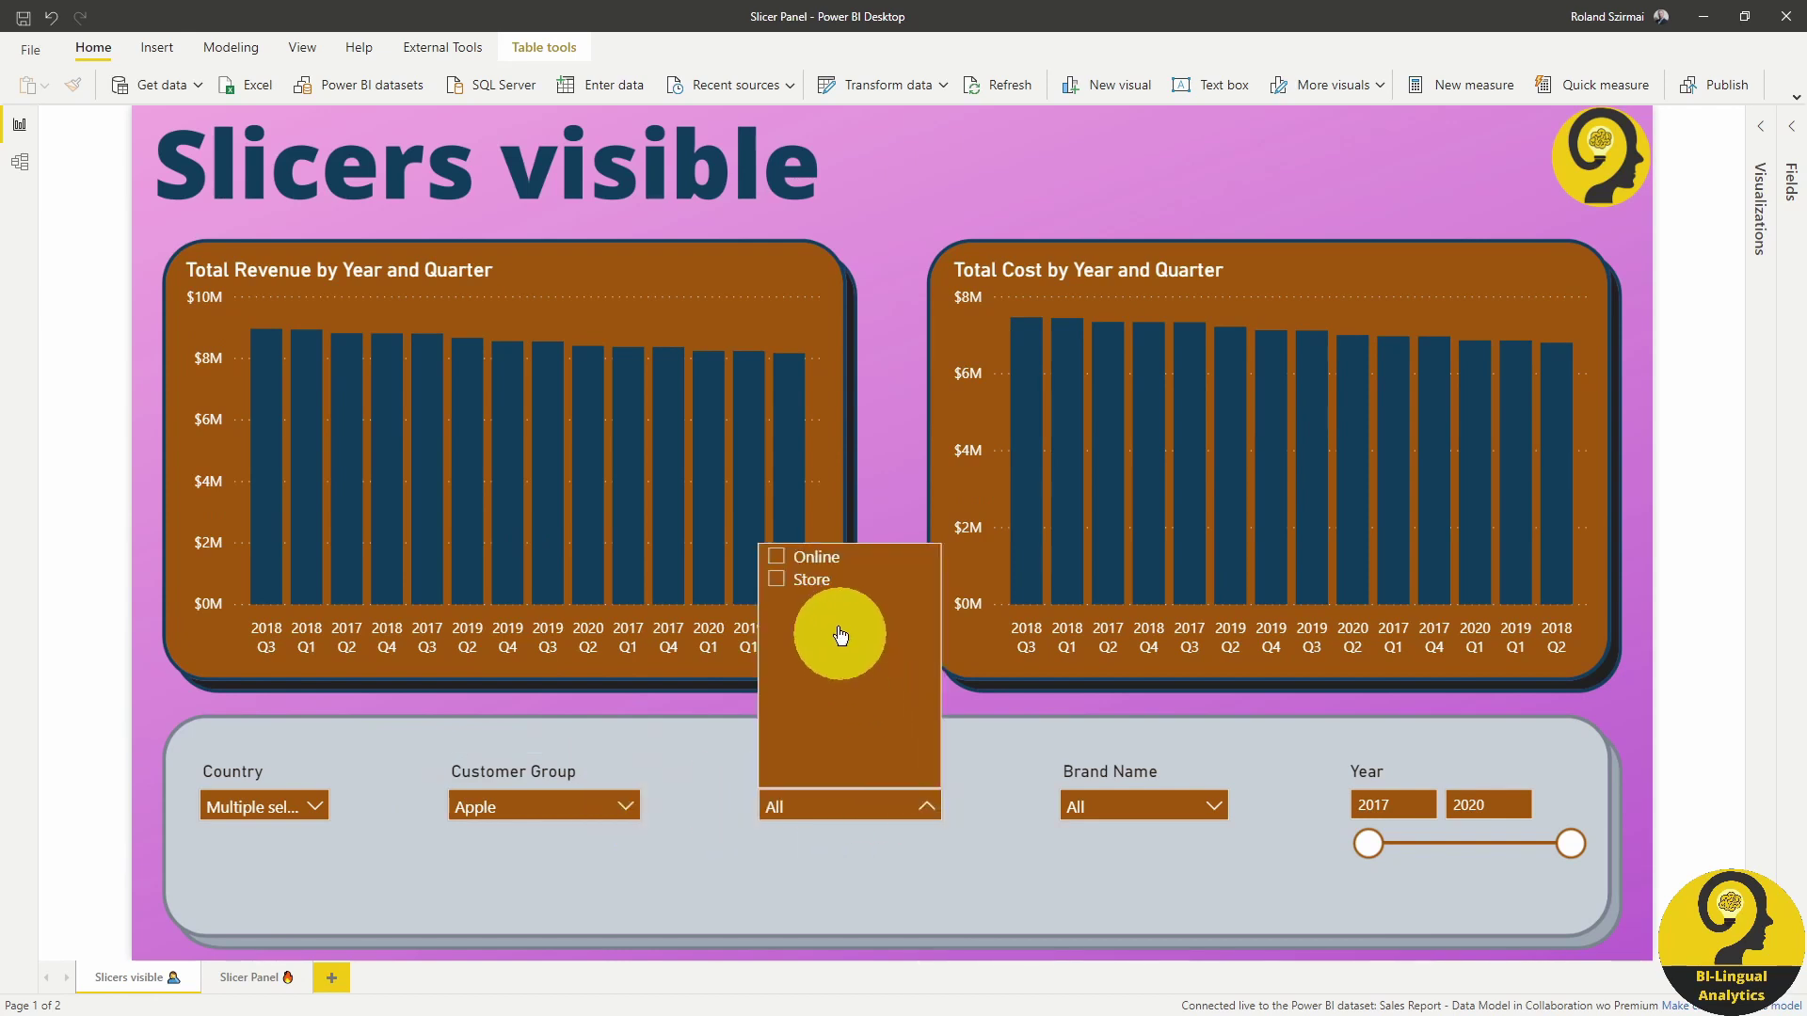
pyautogui.click(813, 589)
pyautogui.click(930, 805)
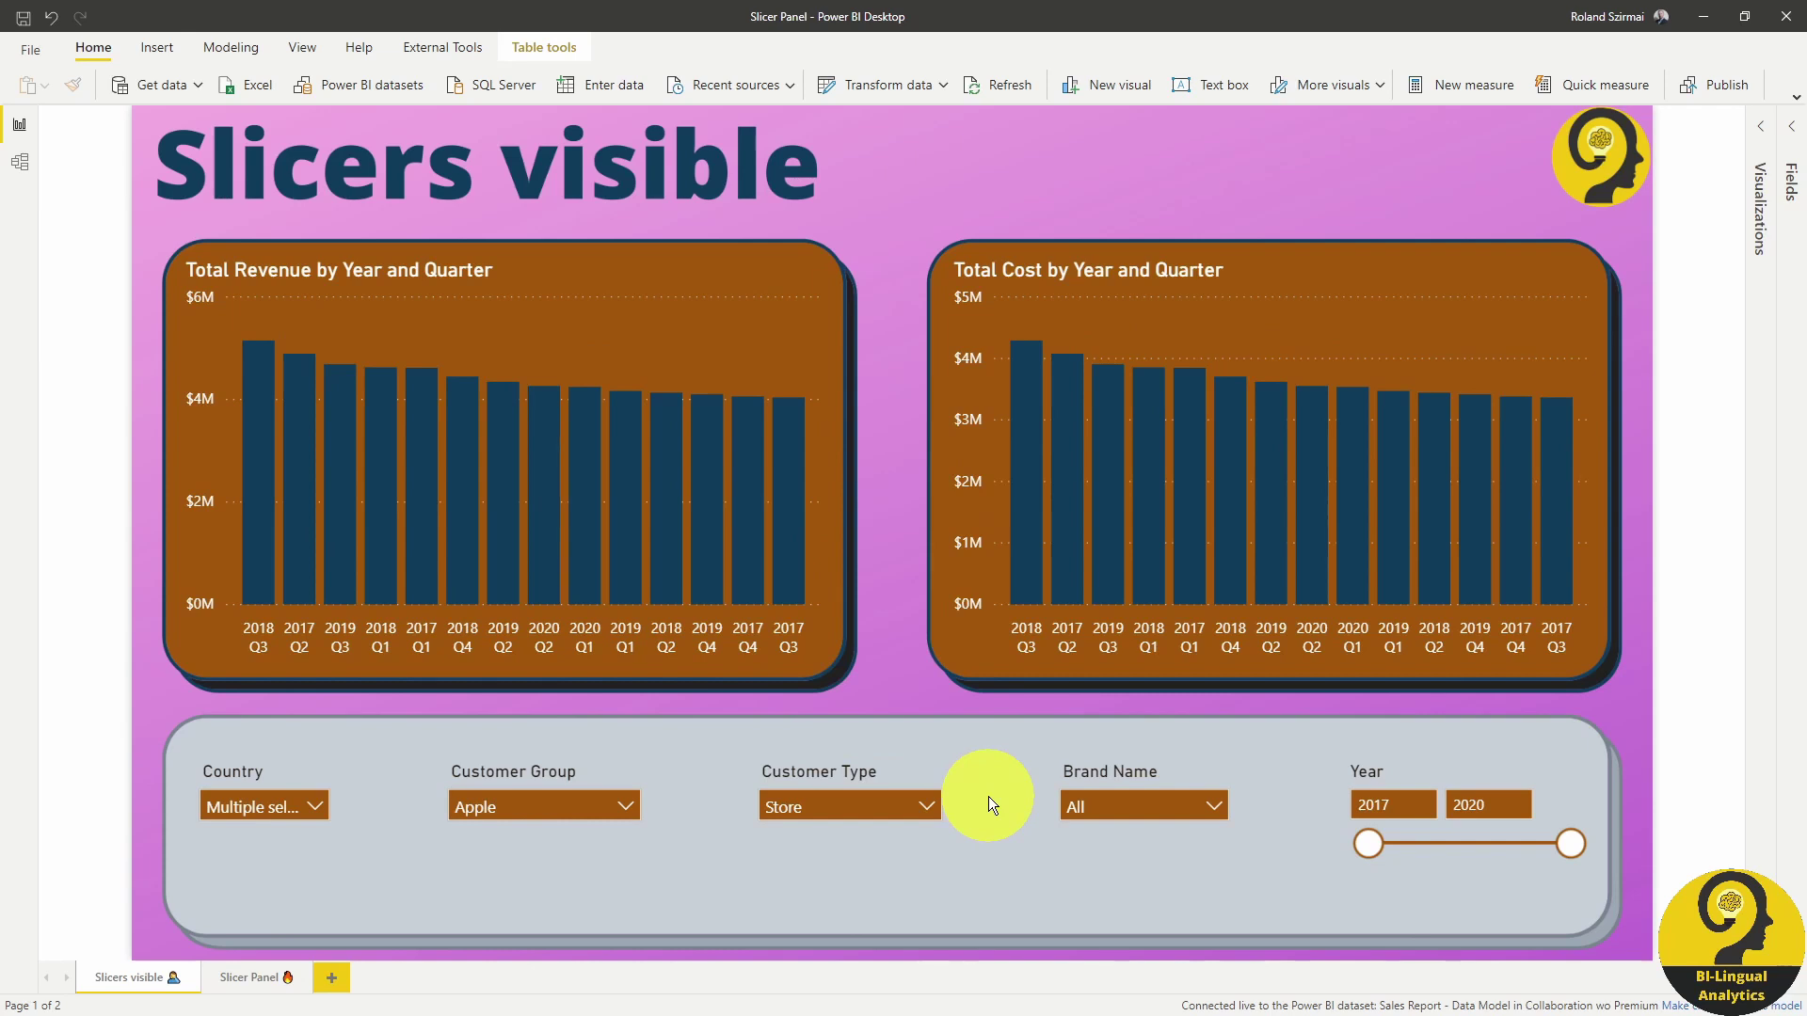
pyautogui.click(1212, 801)
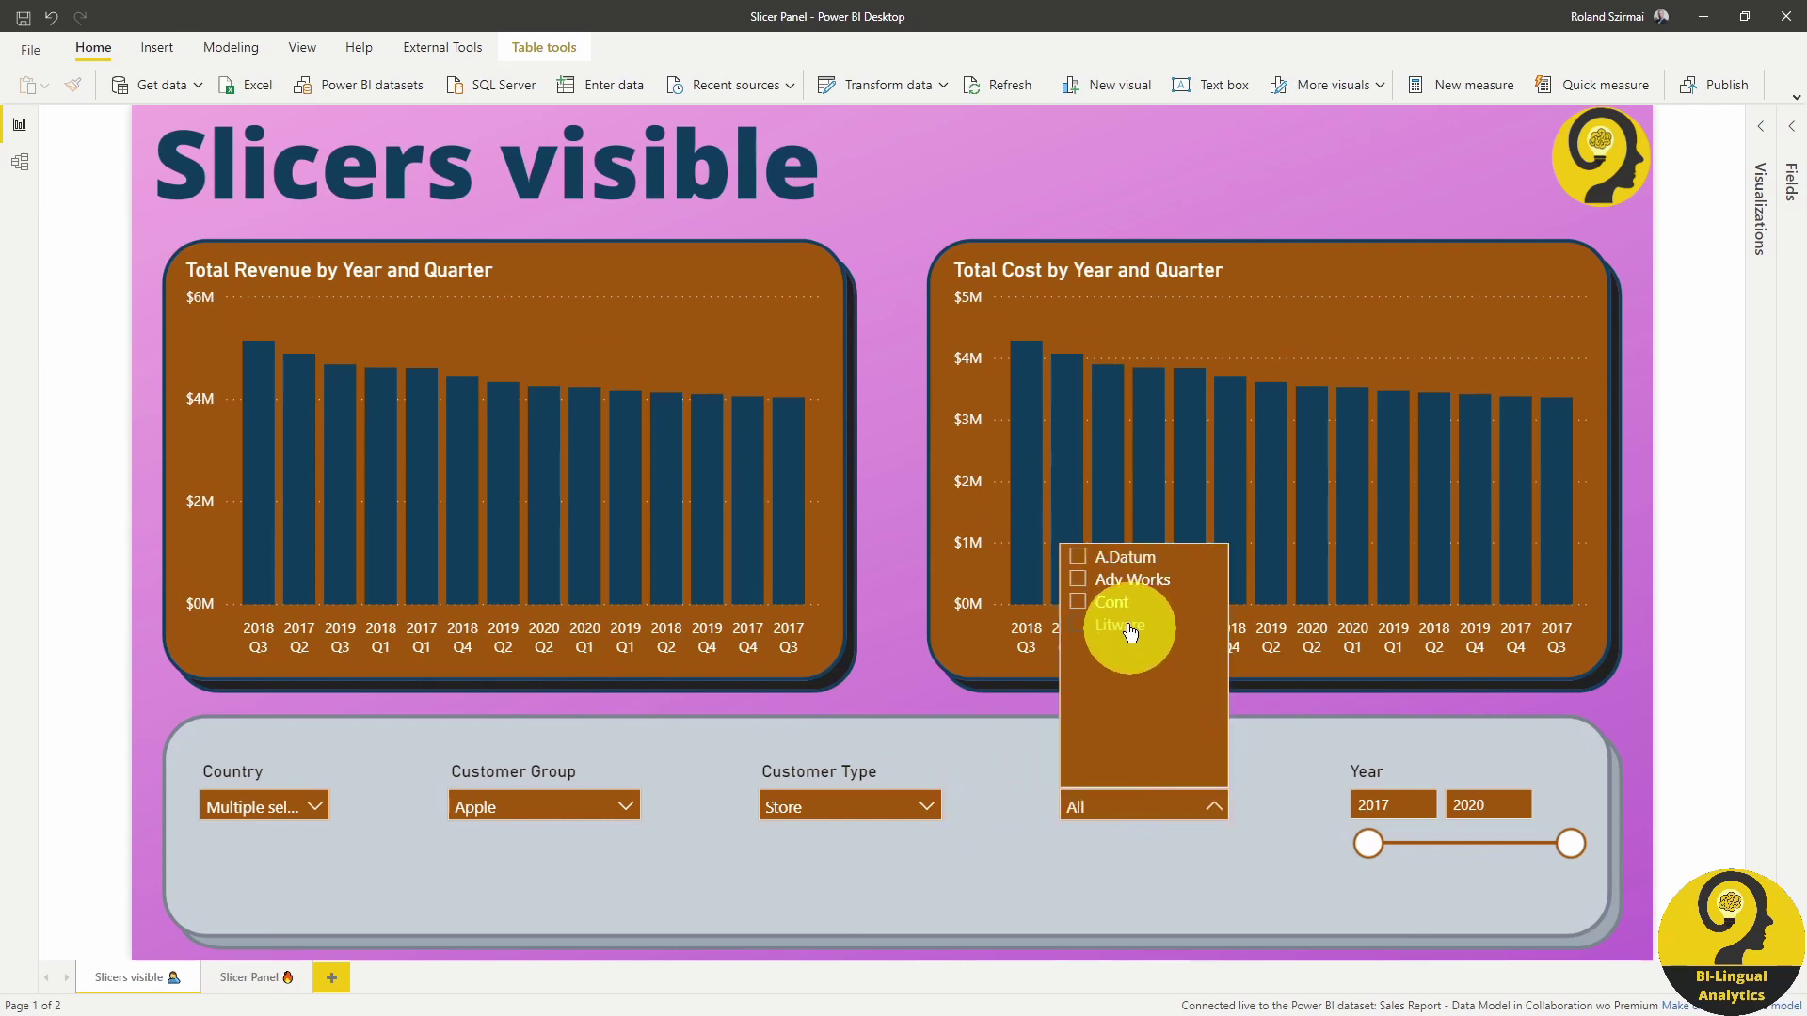
pyautogui.click(1120, 625)
pyautogui.click(1216, 806)
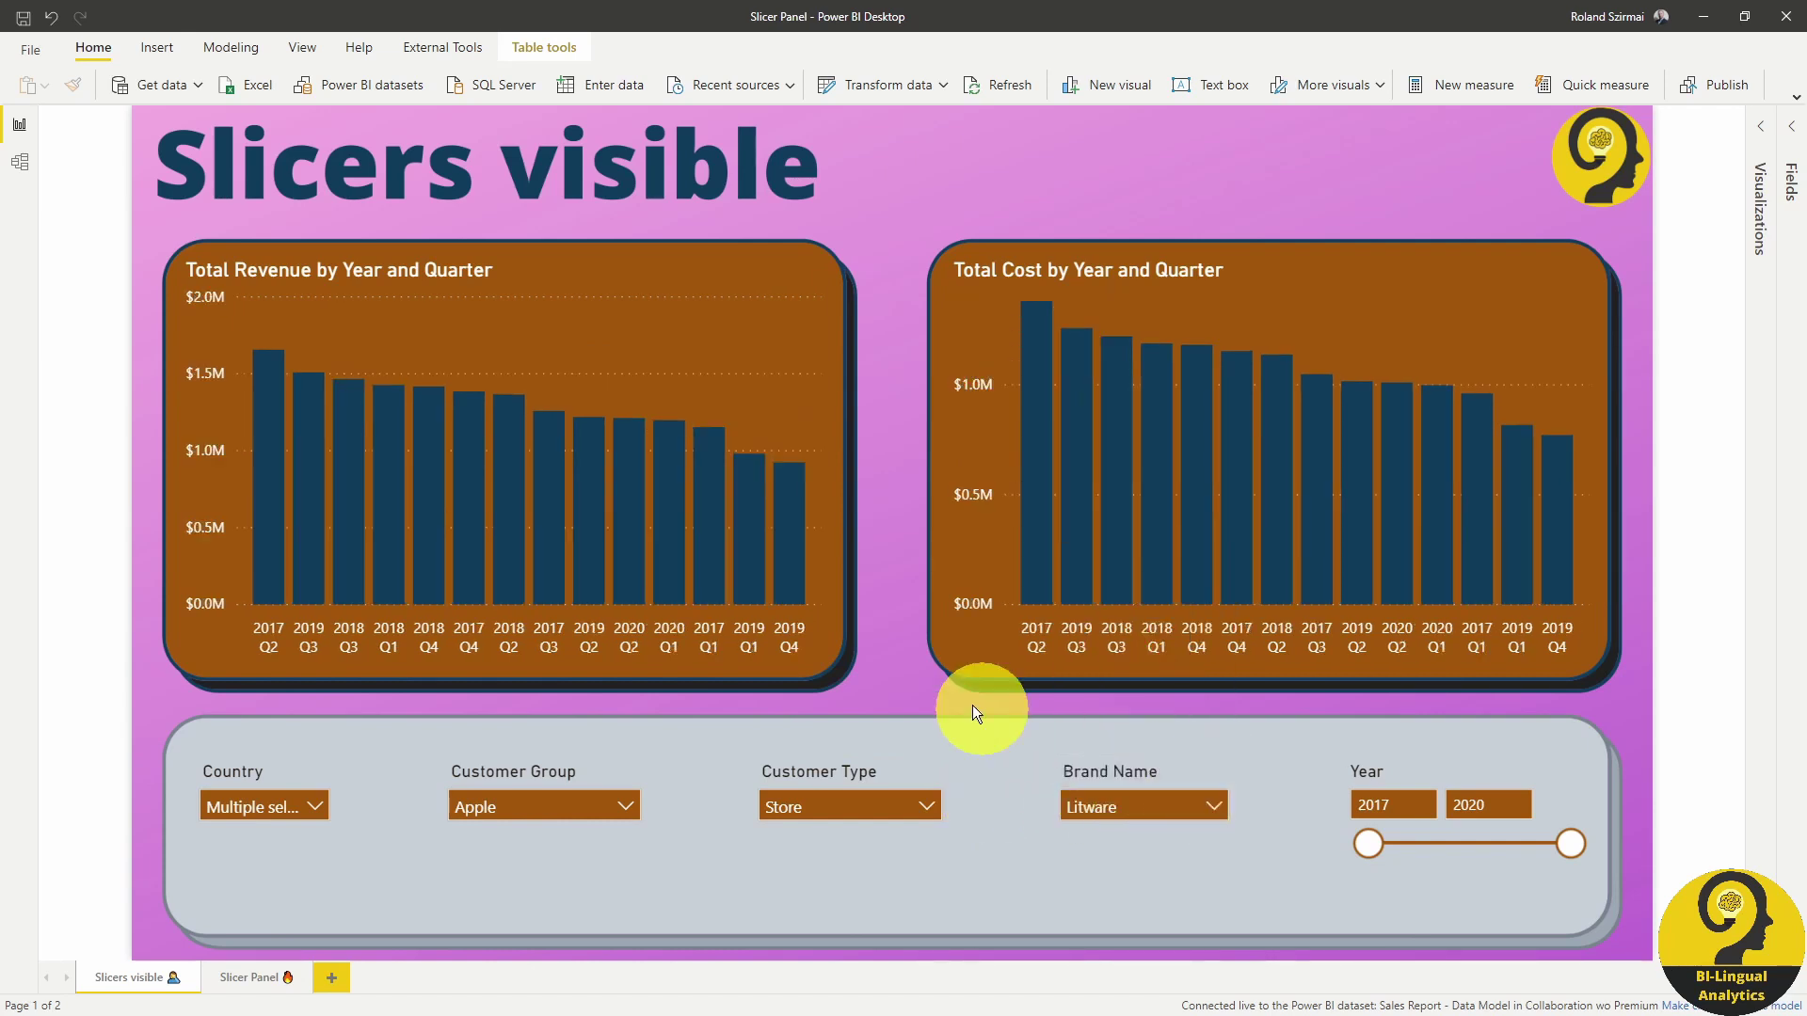
pyautogui.click(890, 681)
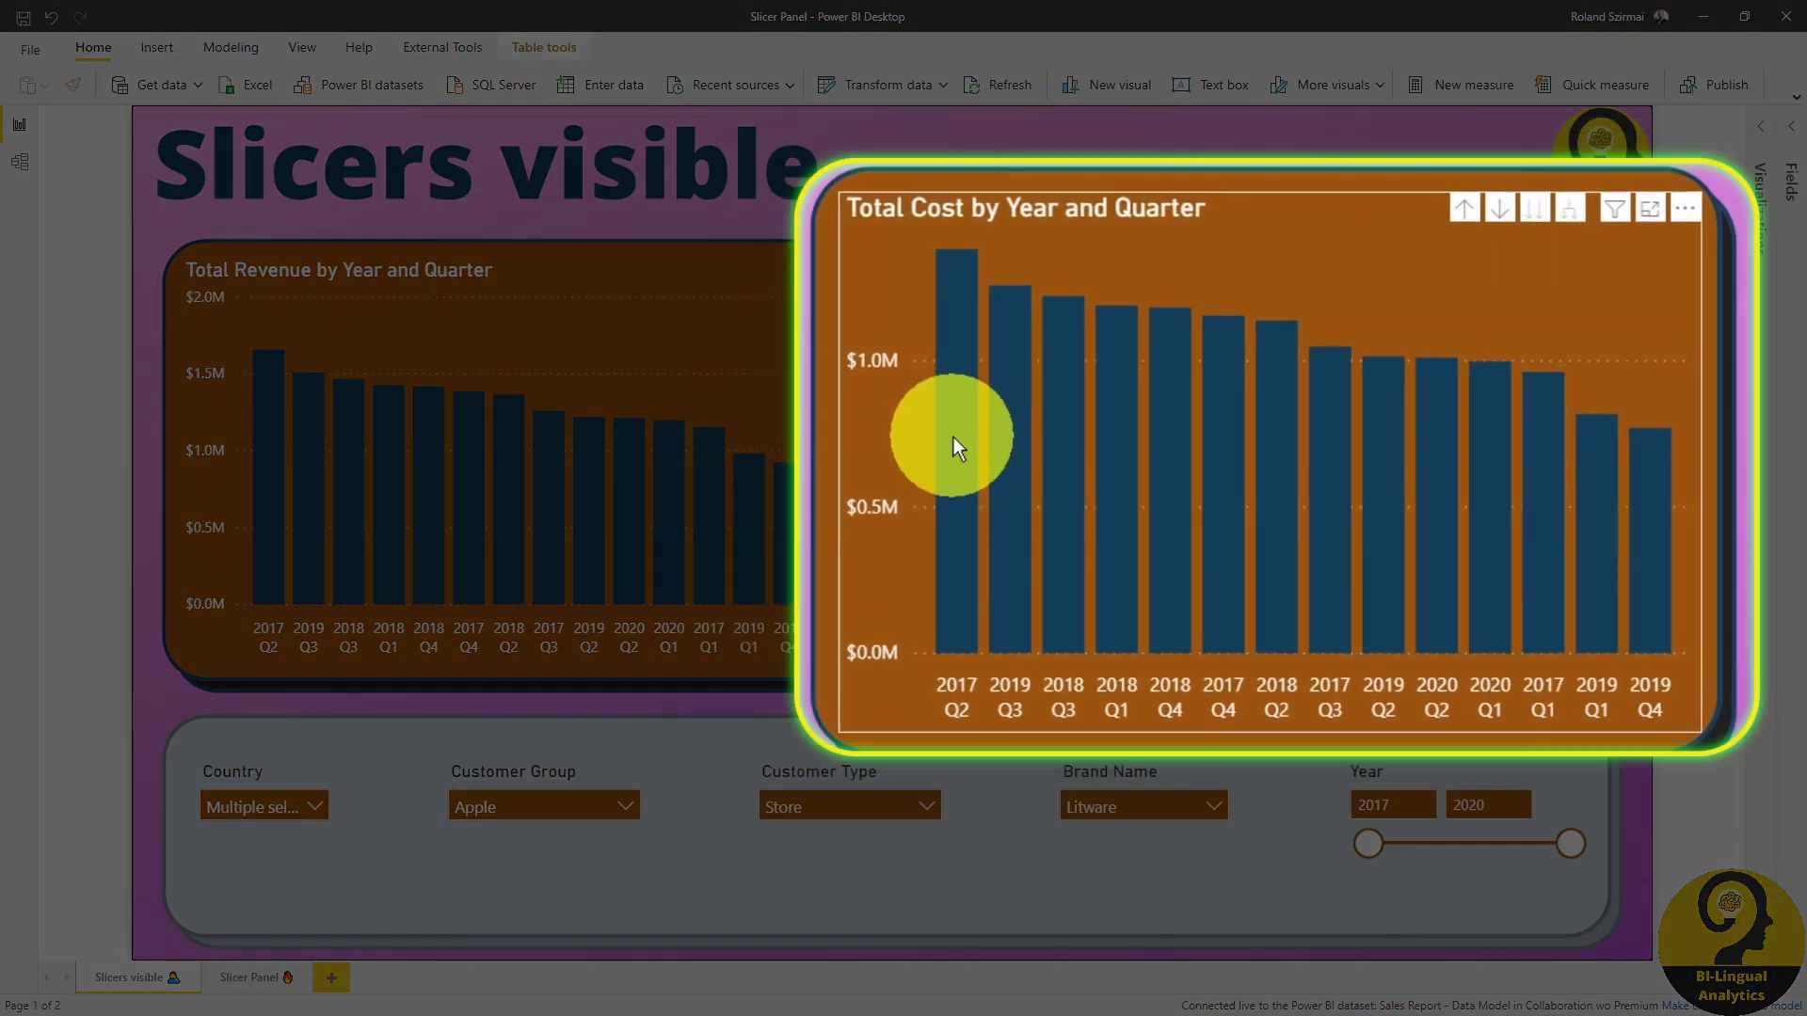
pyautogui.moveTo(1035, 442)
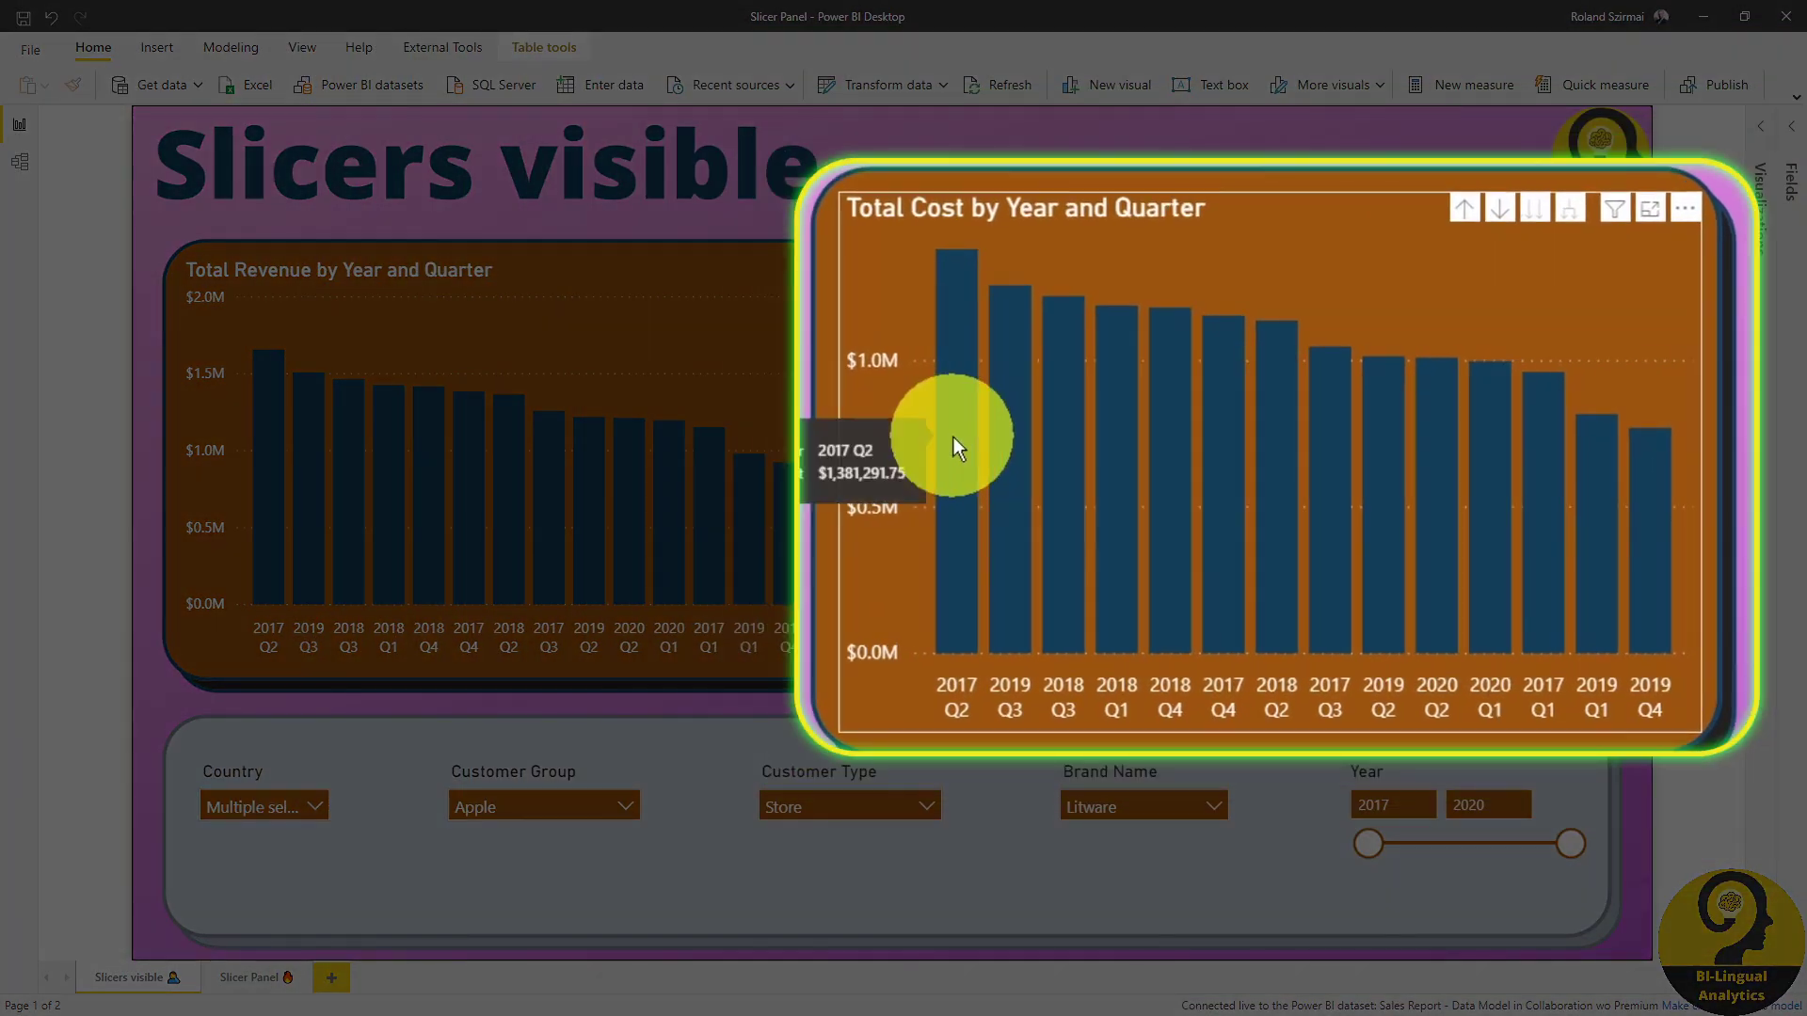
pyautogui.moveTo(1675, 555)
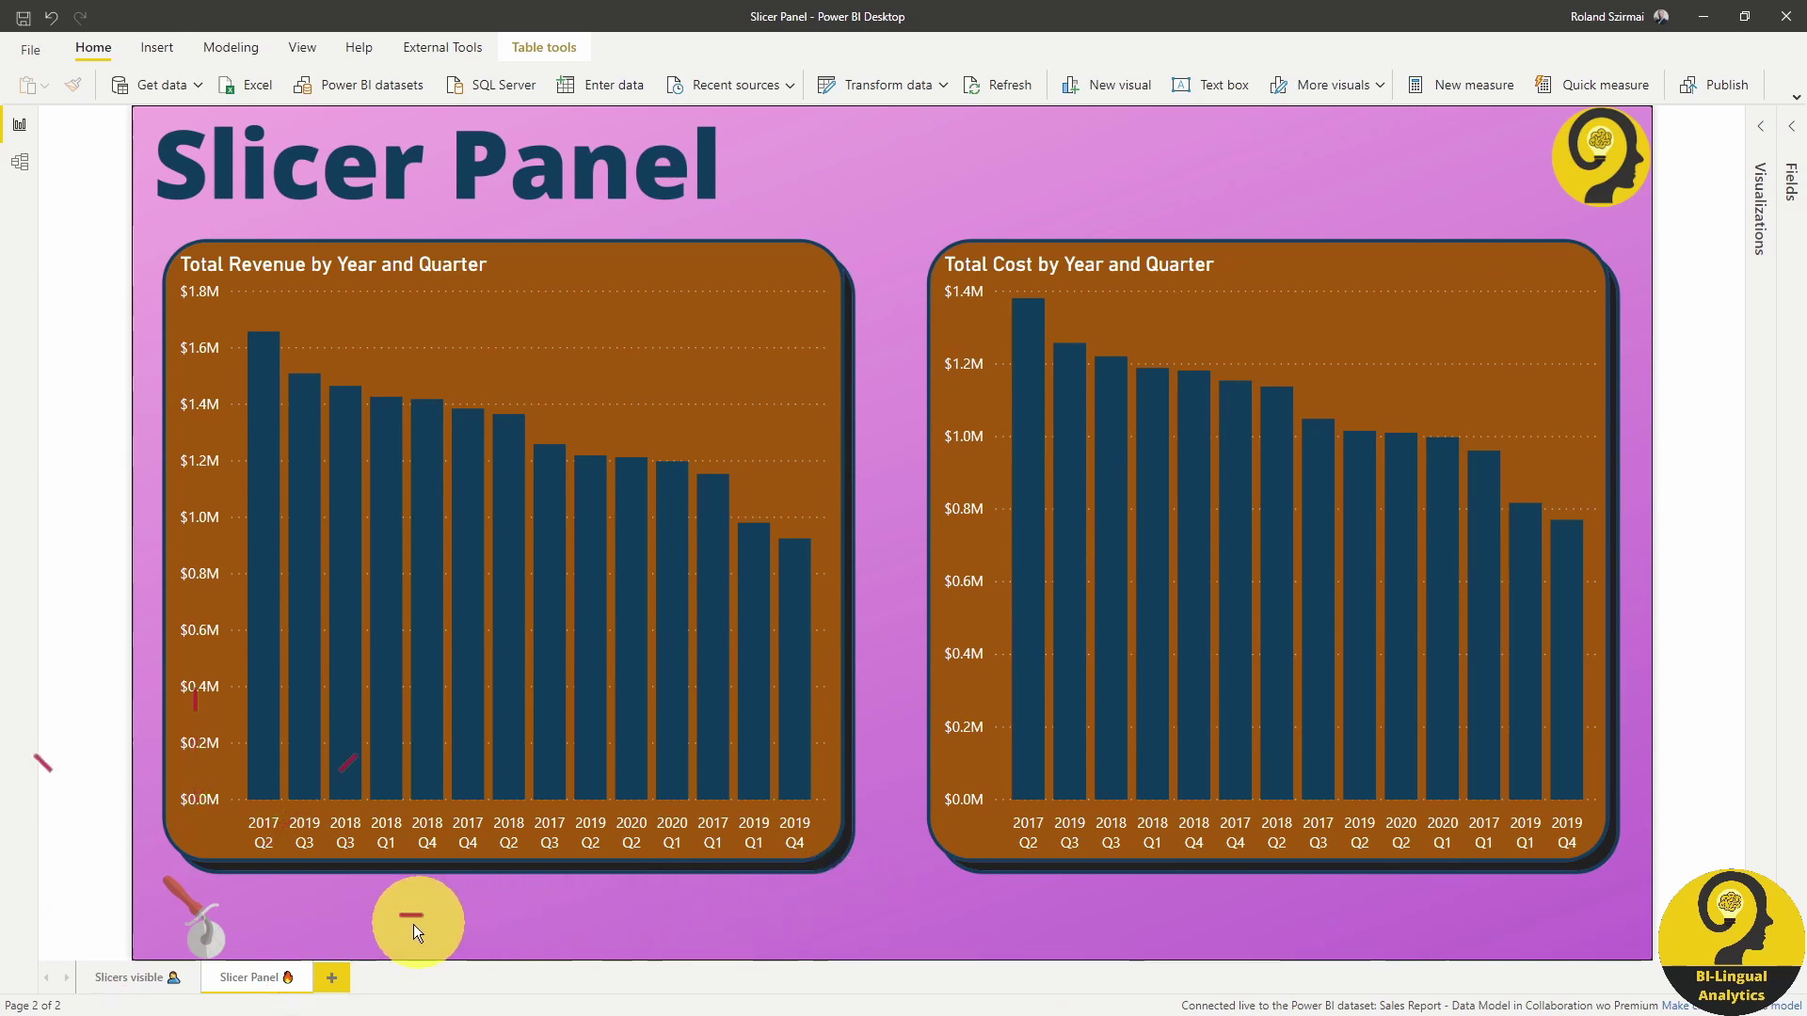
# - Show the pop-up slicer panel over the charts, then hide it again with the back arrow
pyautogui.keyDown('ctrl'); pyautogui.click(203, 934); pyautogui.keyUp('ctrl')
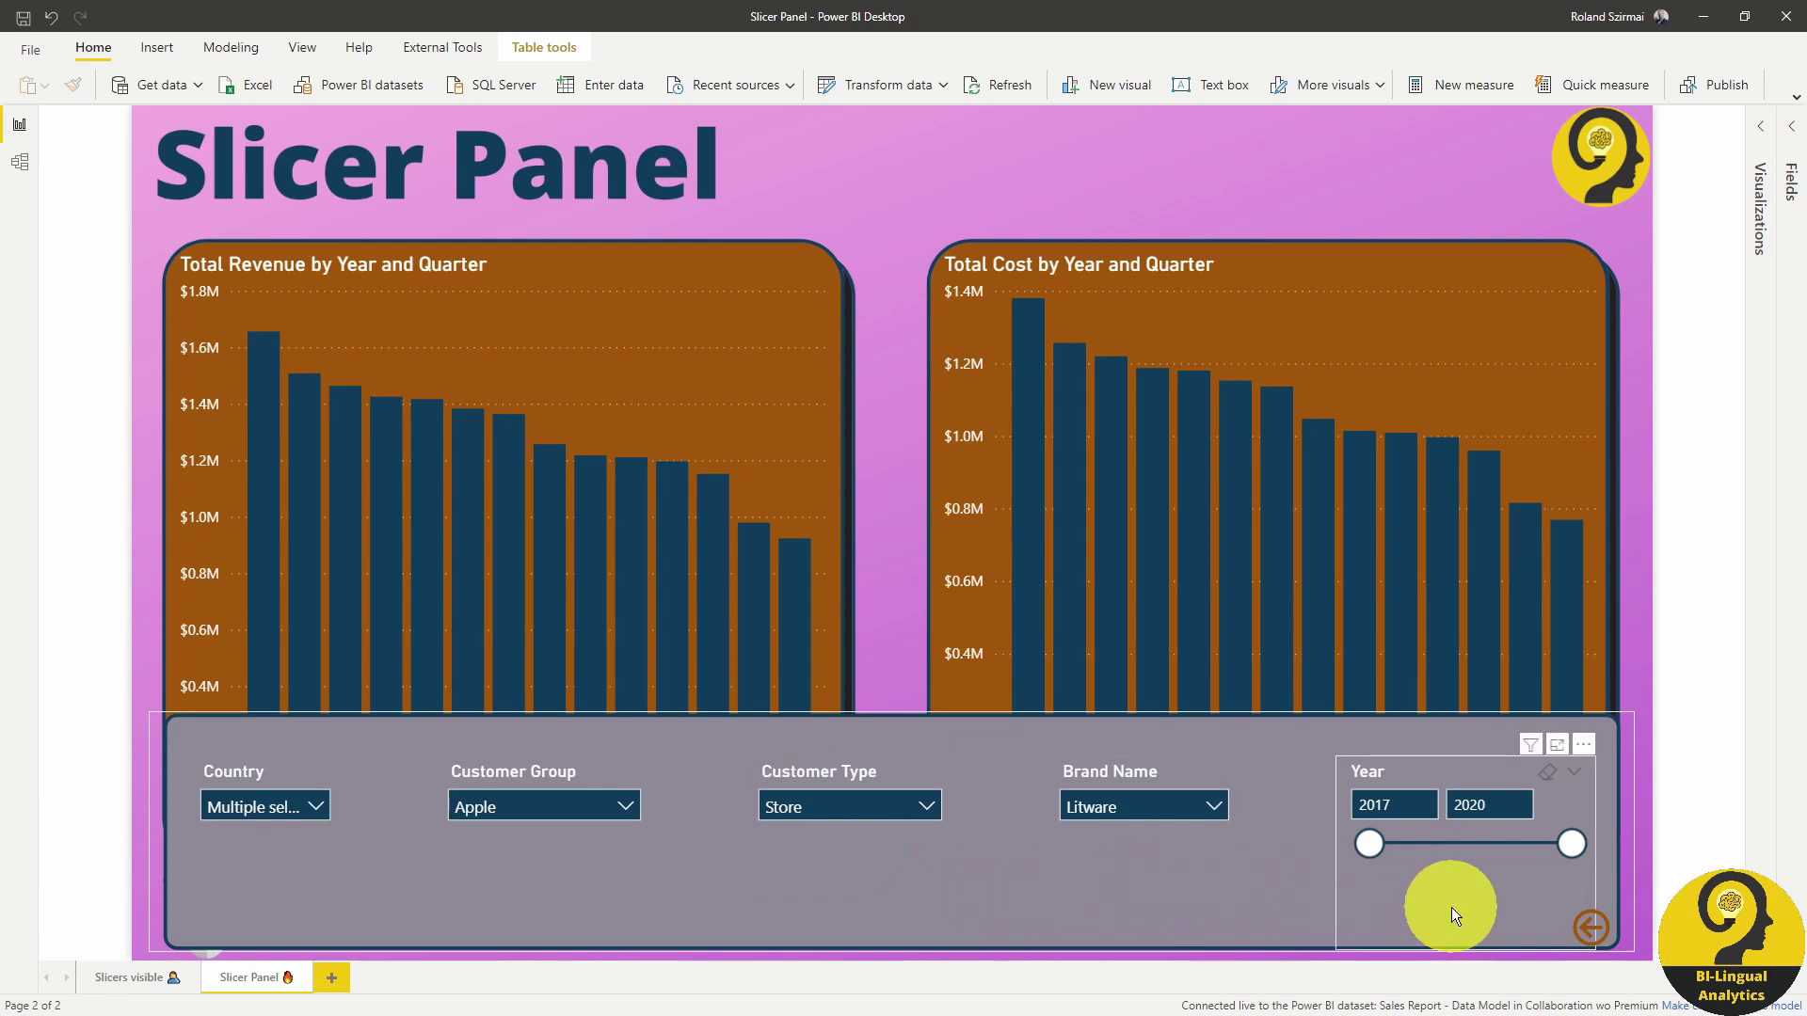
pyautogui.keyDown('ctrl'); pyautogui.click(1593, 934); pyautogui.keyUp('ctrl')
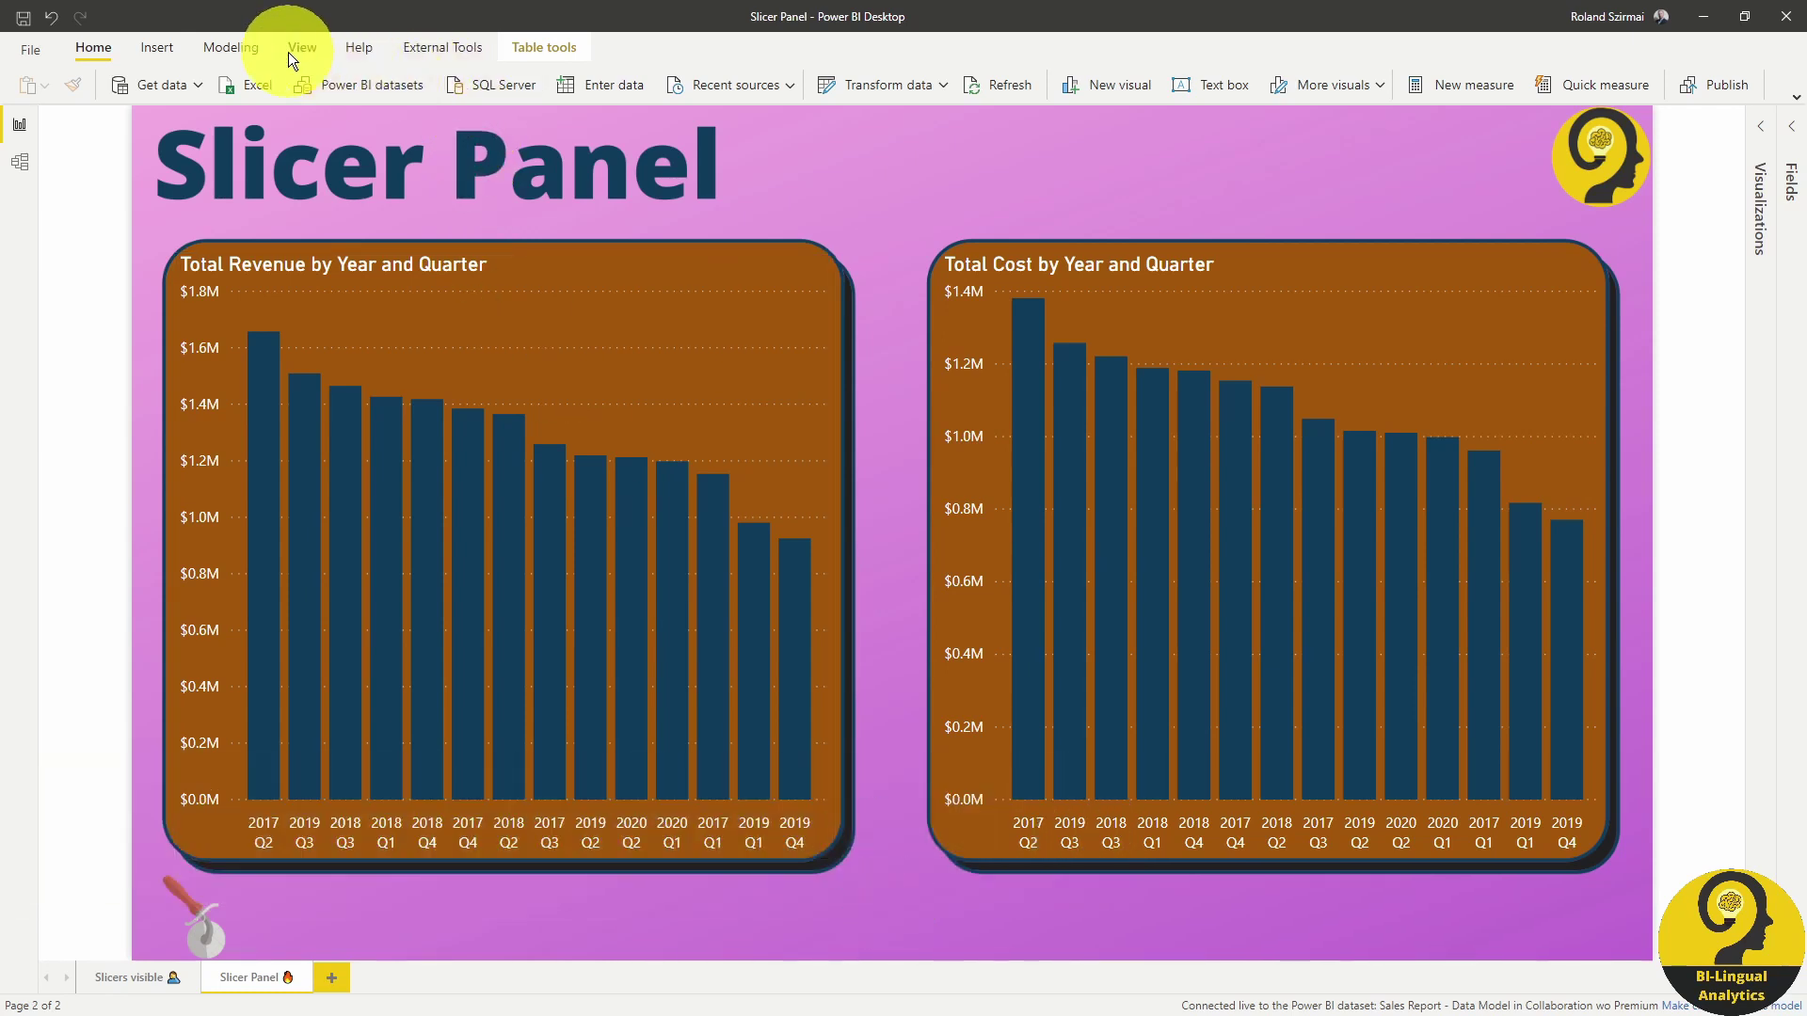
# - Show a widened Selection pane with the Slicer Panel group expanded to its slicers and Back button
pyautogui.click(295, 49)
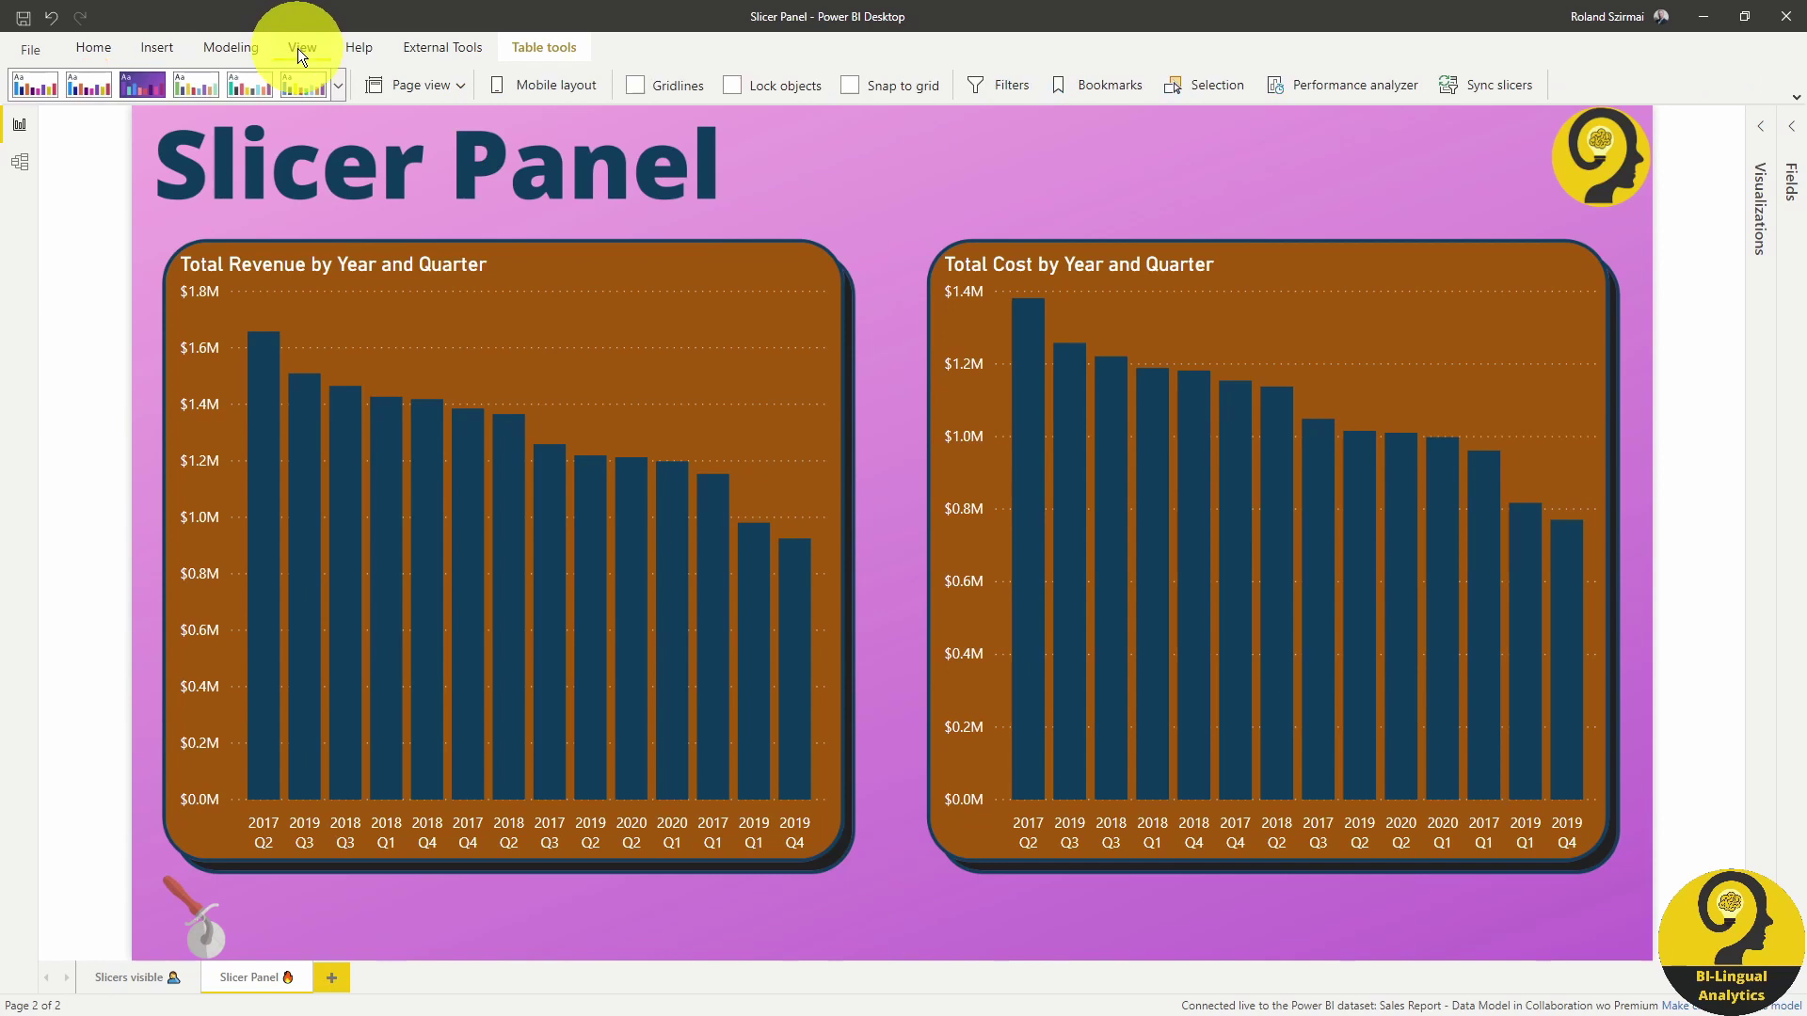
pyautogui.click(1215, 85)
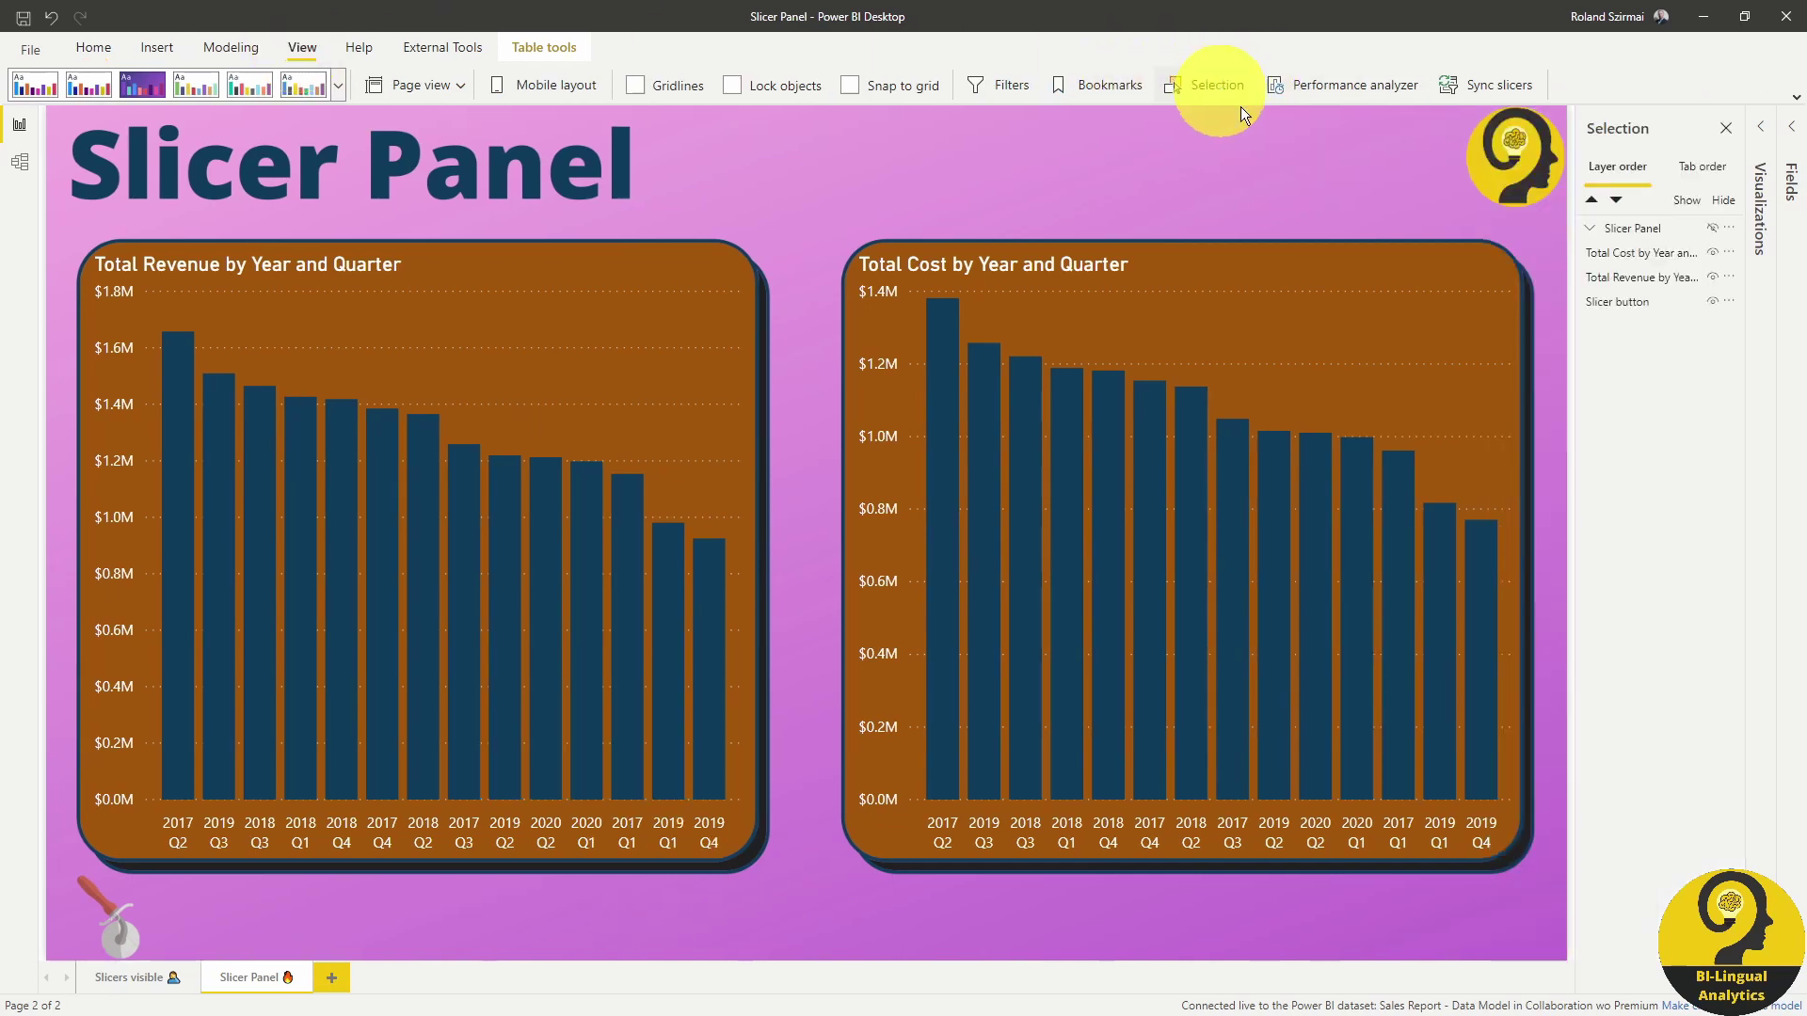
pyautogui.moveTo(1576, 341); pyautogui.dragTo(1464, 348)
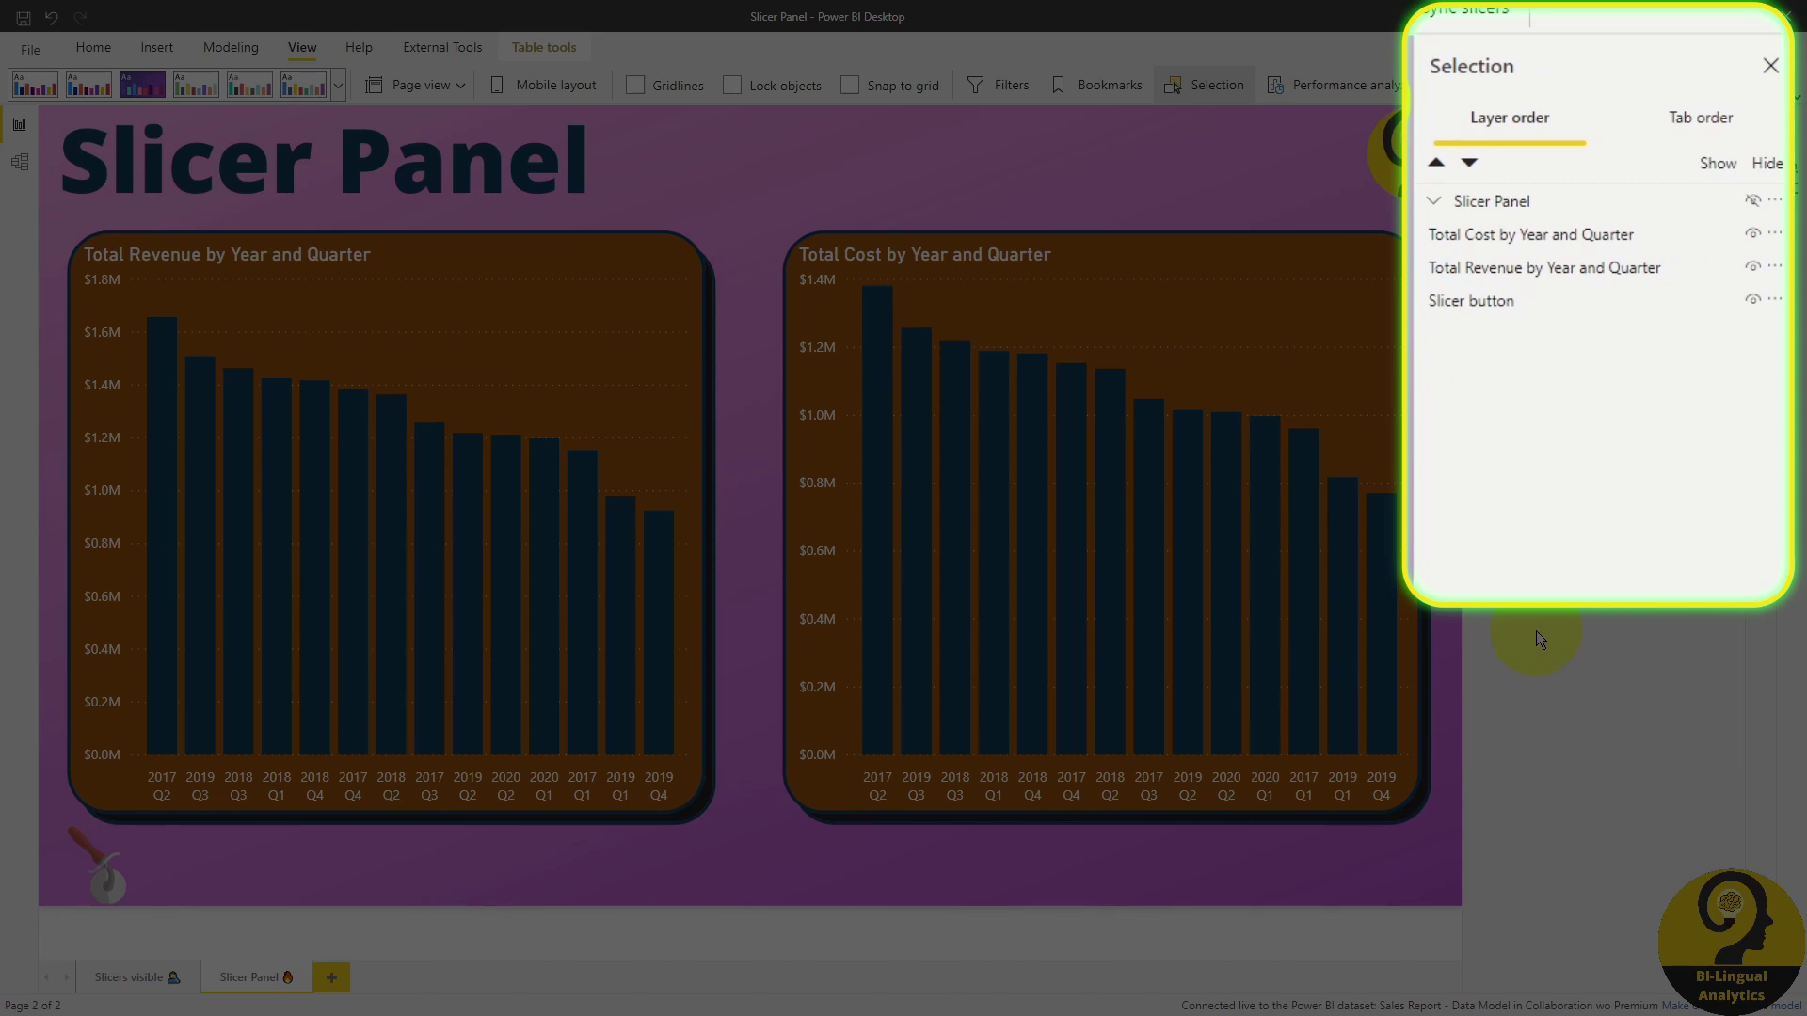
pyautogui.click(1437, 203)
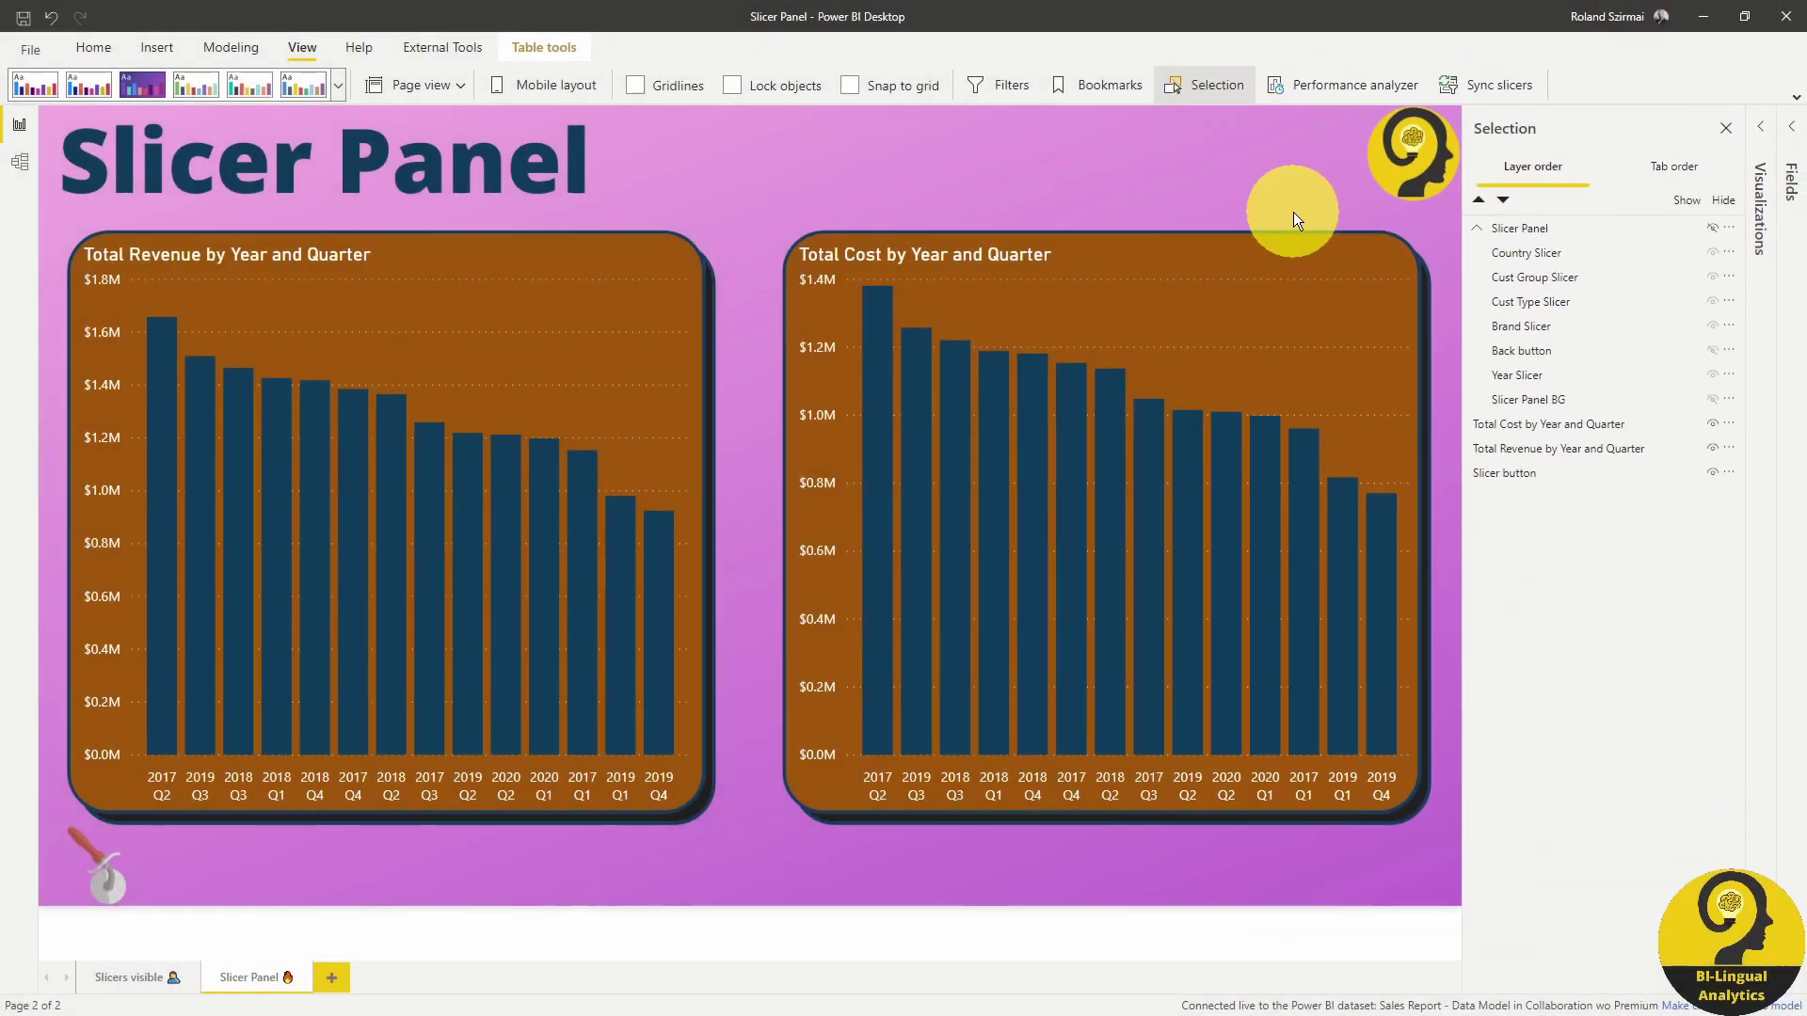
# - Show the Bookmarks pane beside an enlarged canvas, then apply Slicer ON followed by Slicer OFF
pyautogui.click(1073, 87)
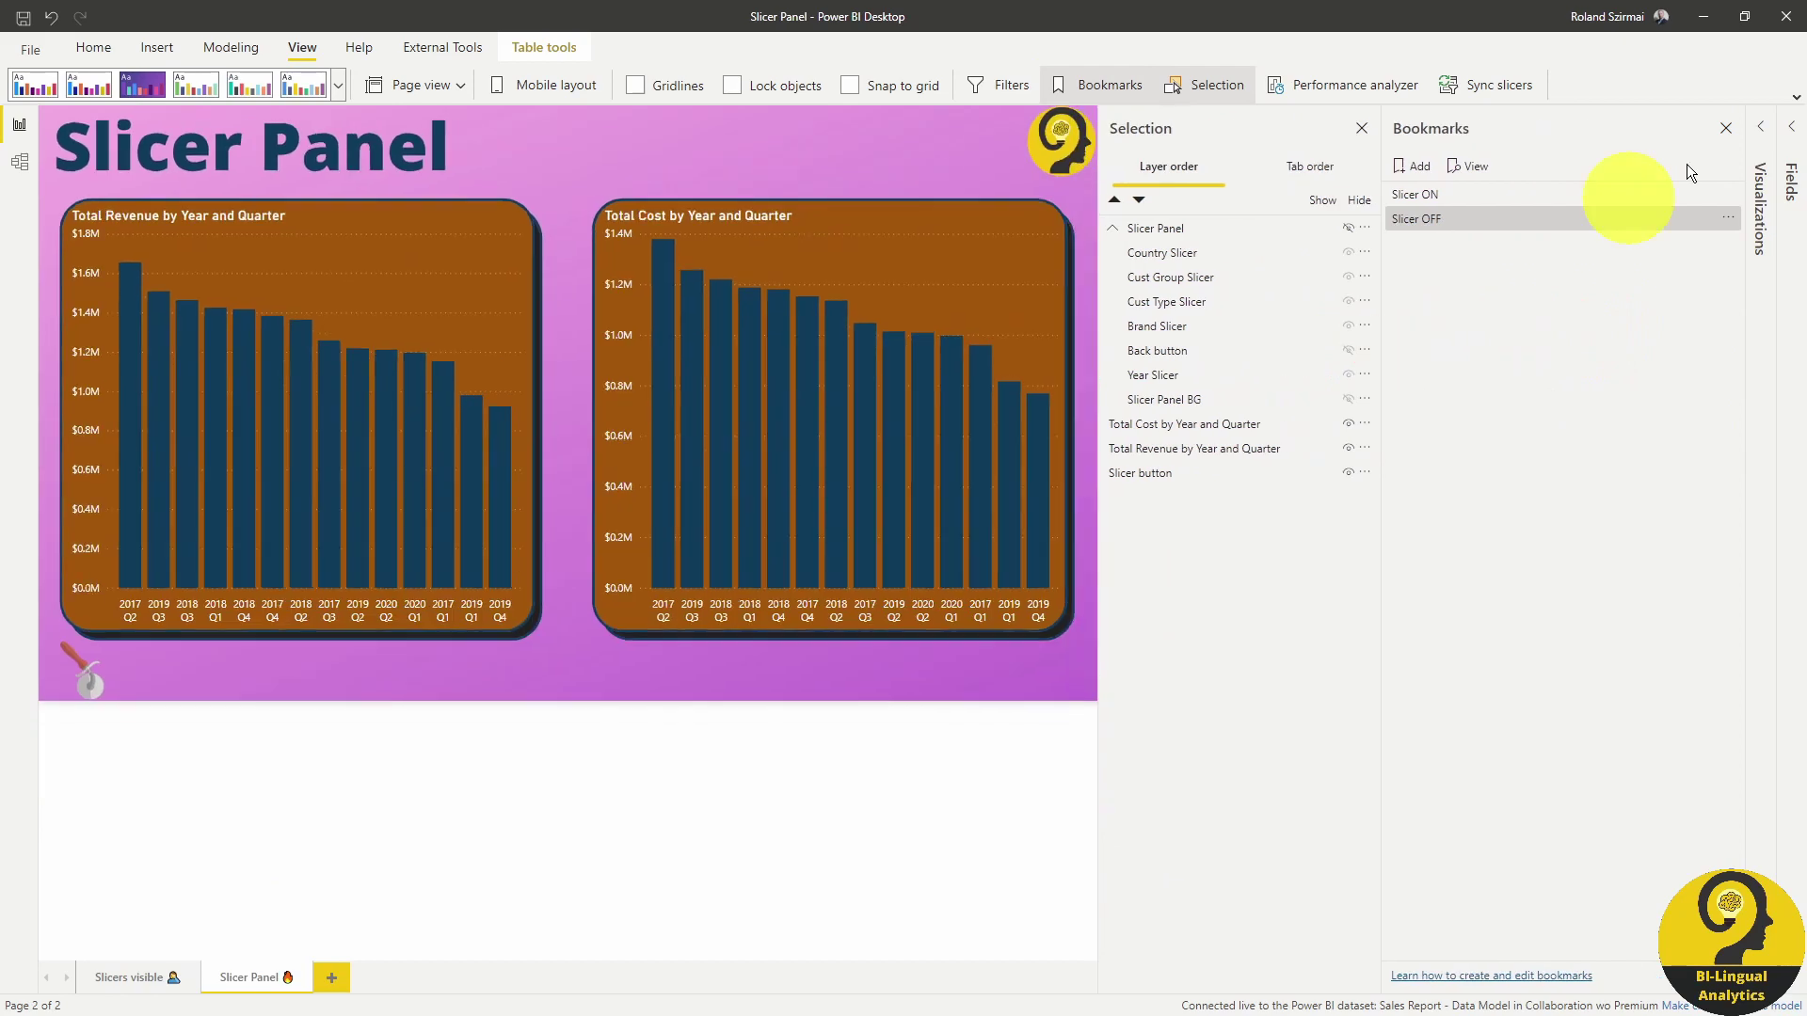
pyautogui.click(1759, 189)
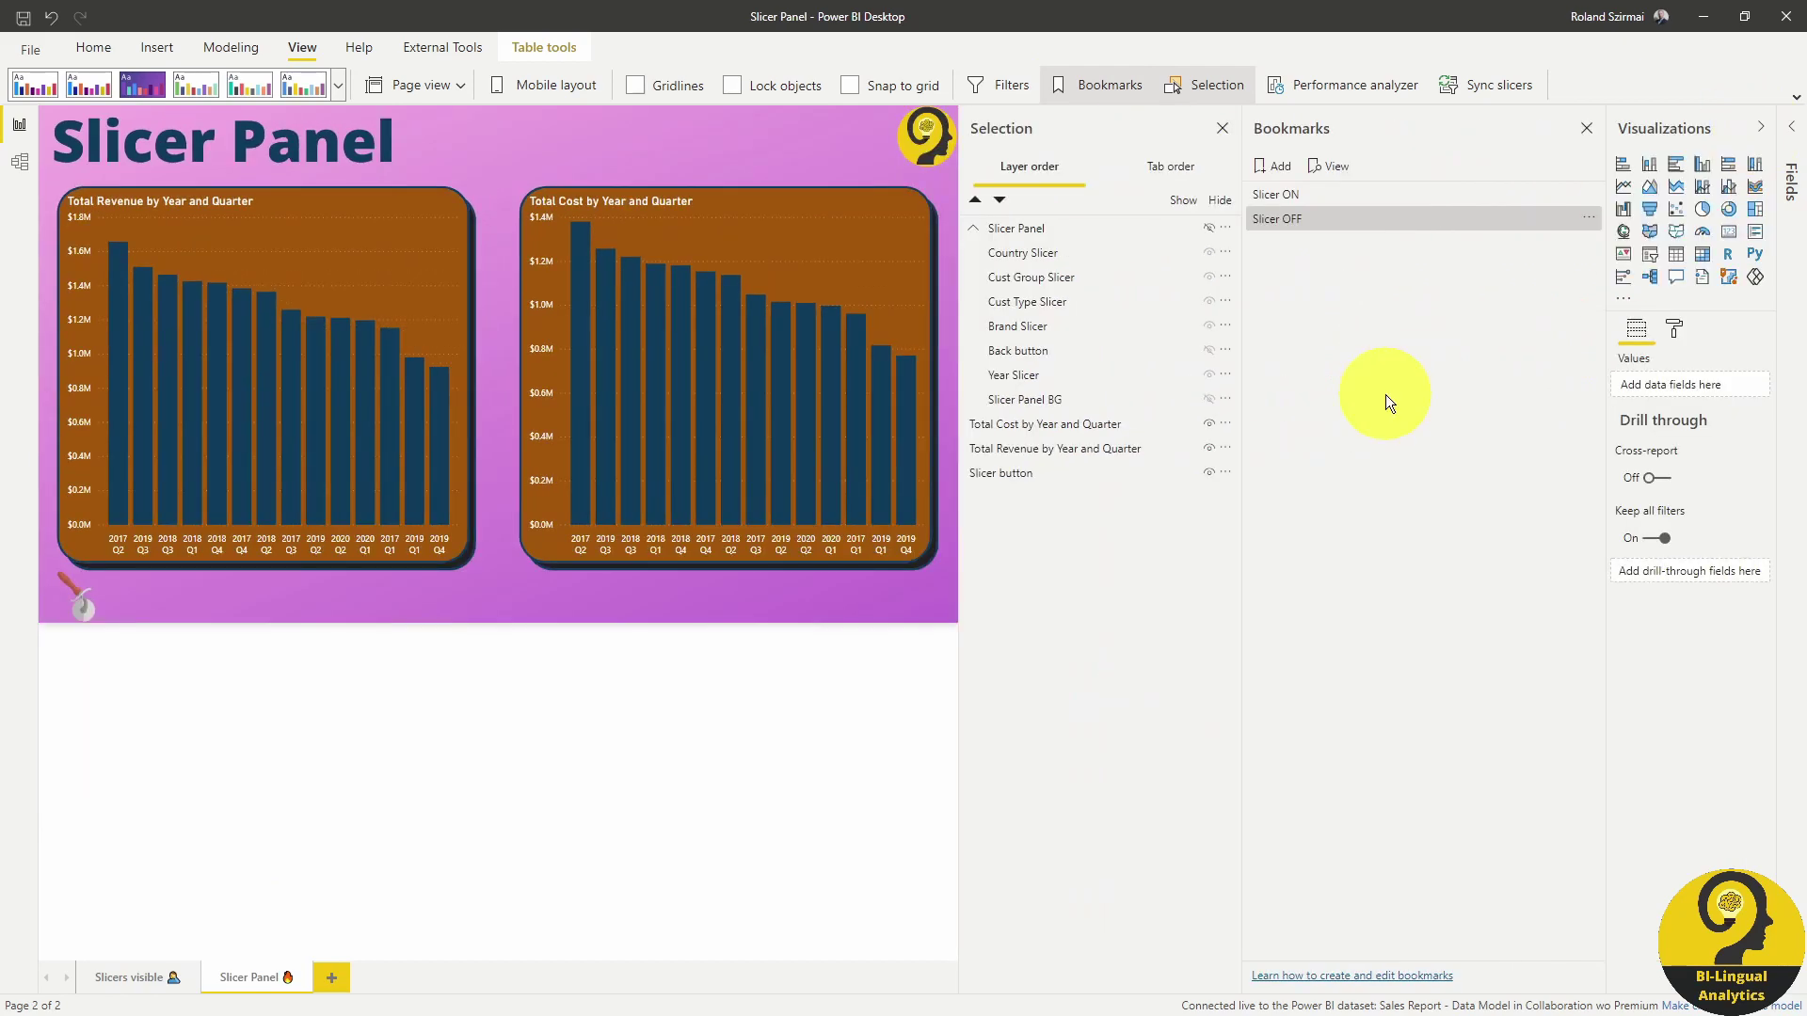
pyautogui.moveTo(1010, 524); pyautogui.dragTo(1385, 533)
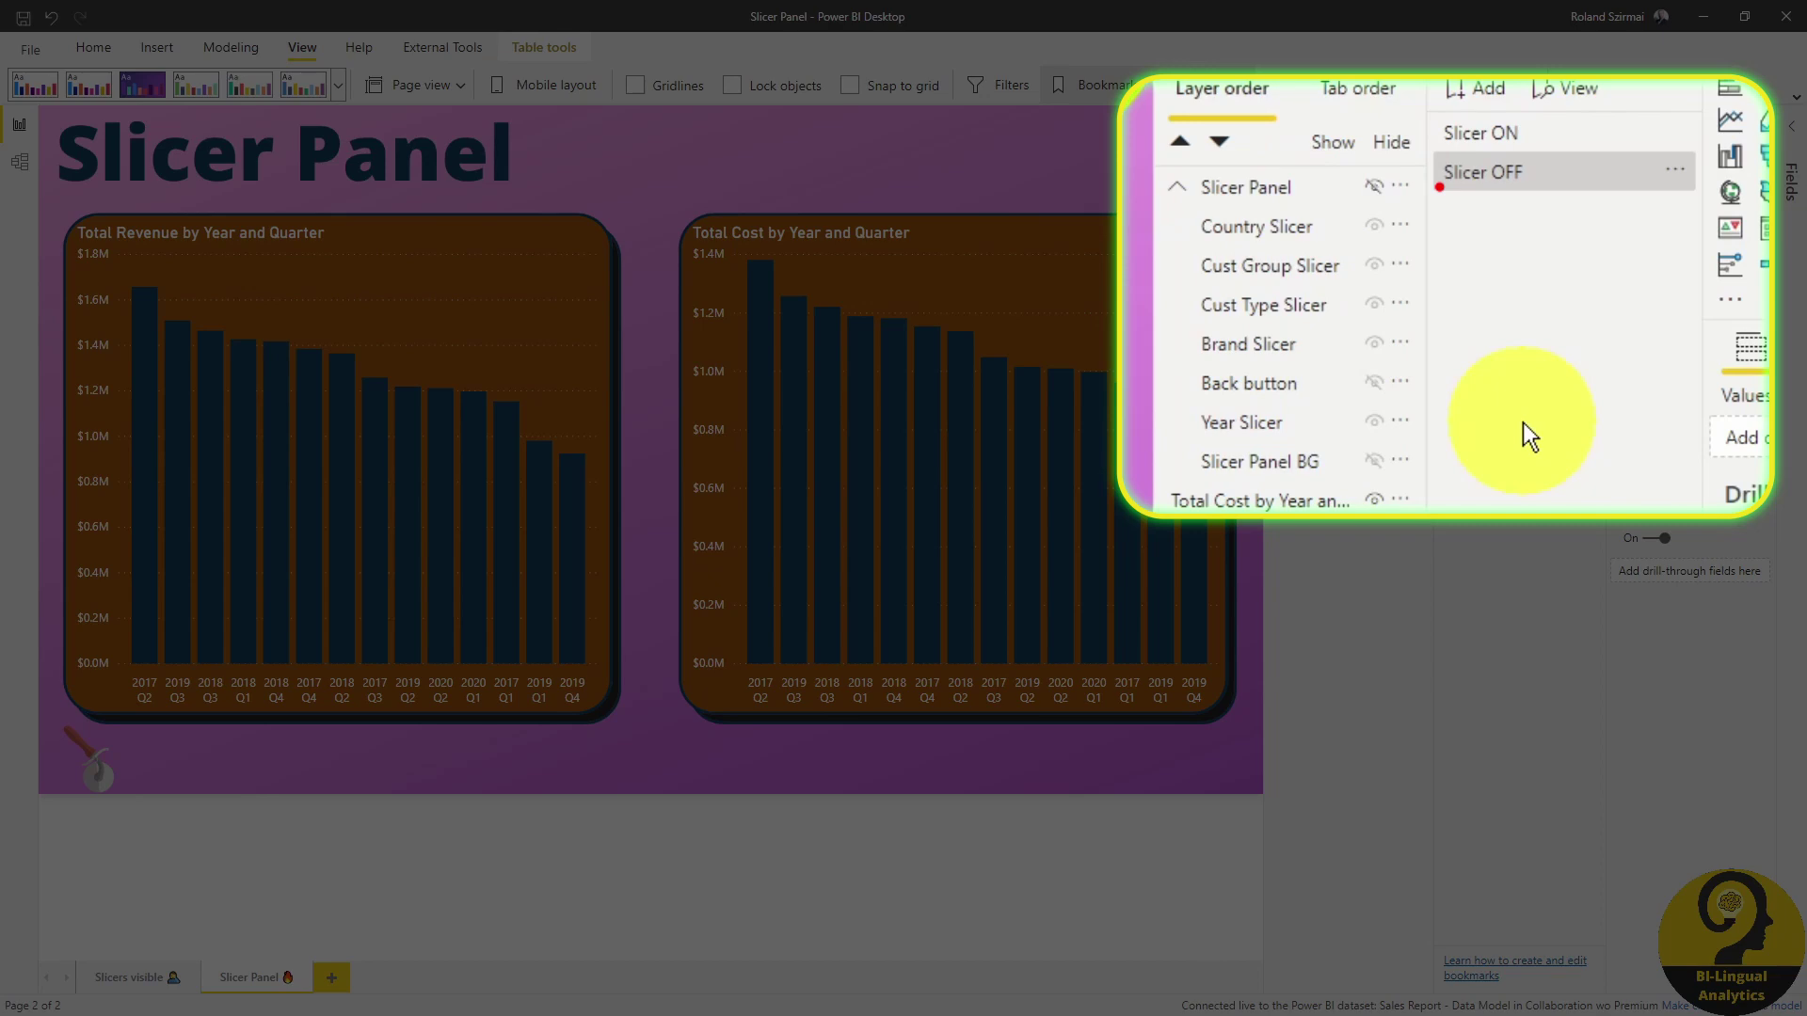
pyautogui.click(1550, 141)
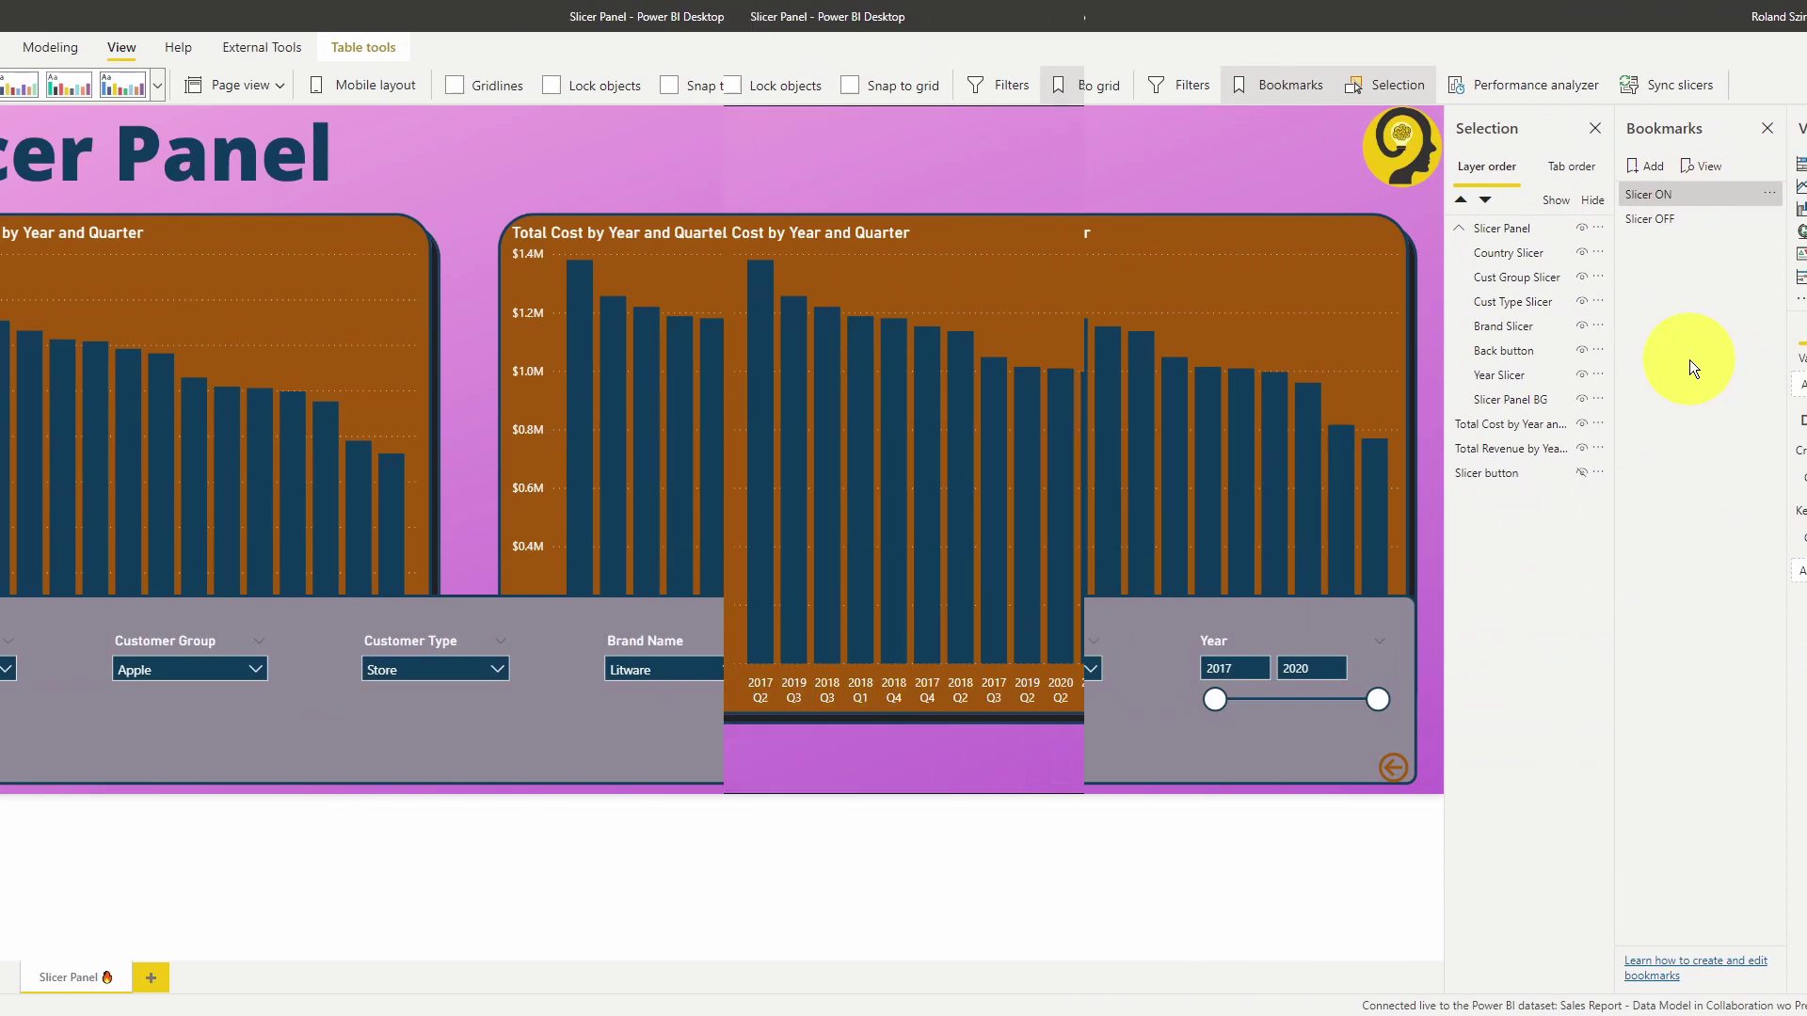
pyautogui.click(1471, 219)
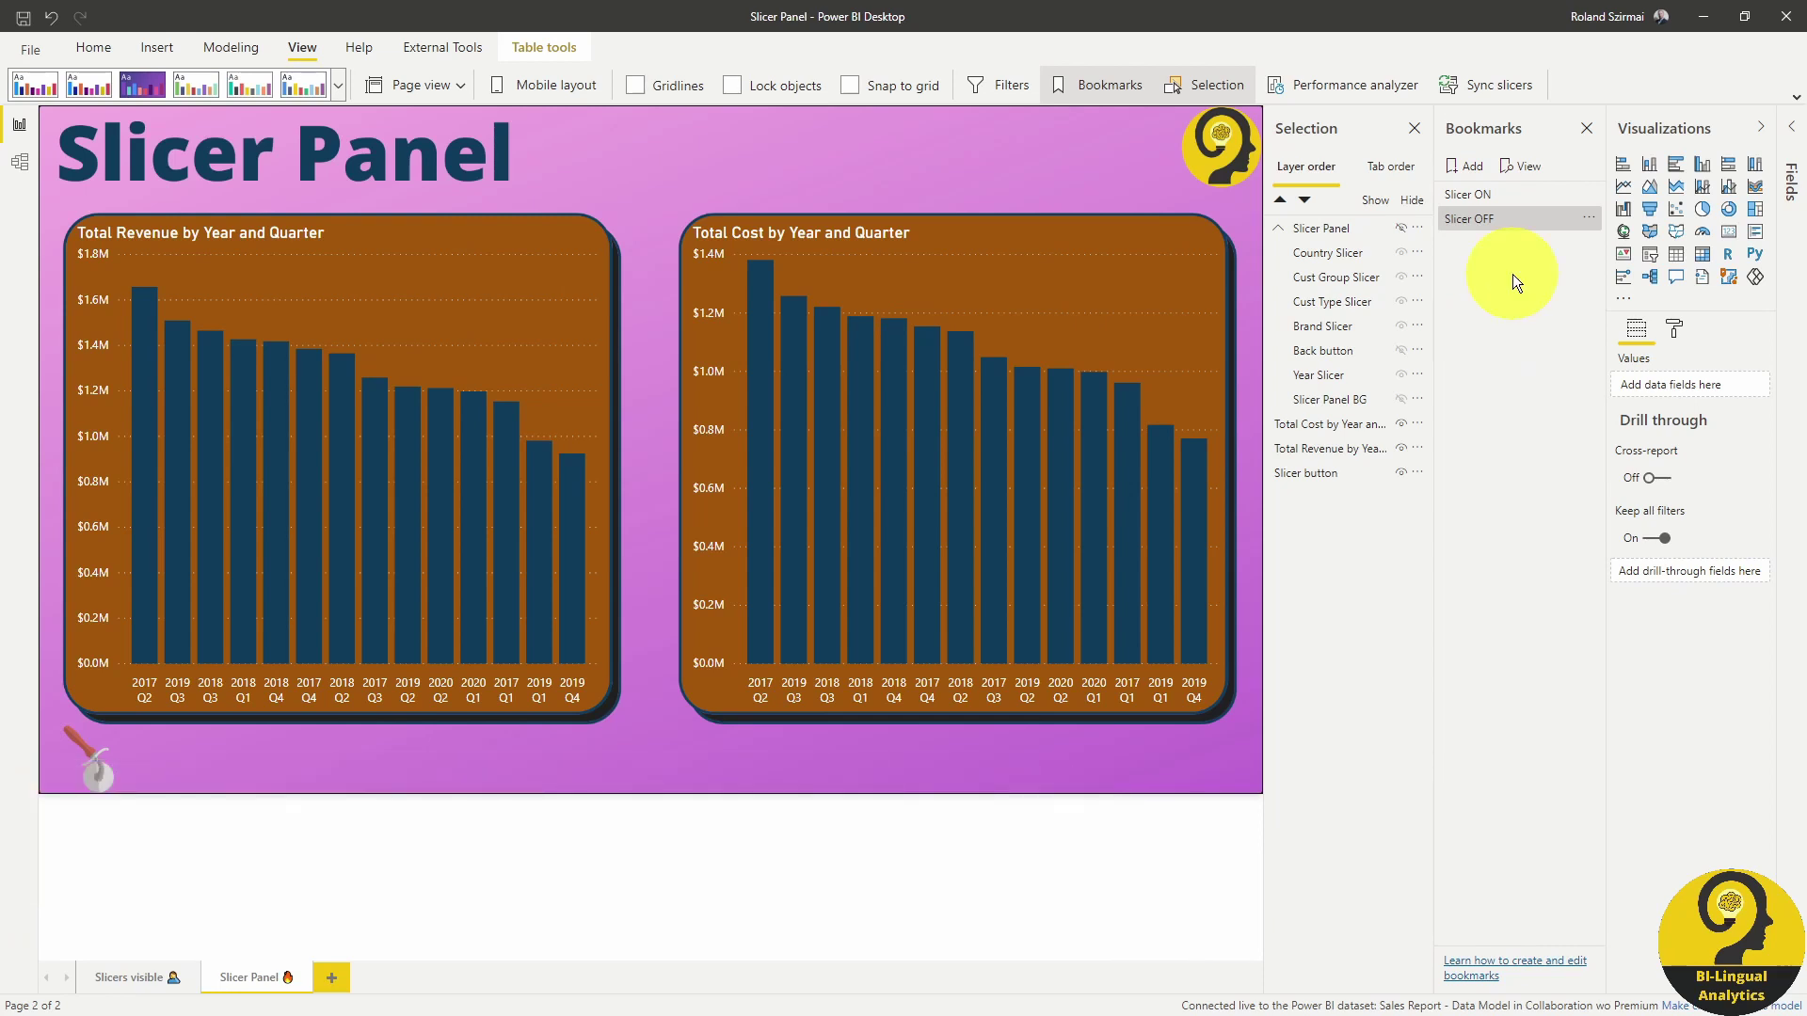
# - Check that the slicer button's Action is set to the Slicer ON bookmark
pyautogui.click(88, 772)
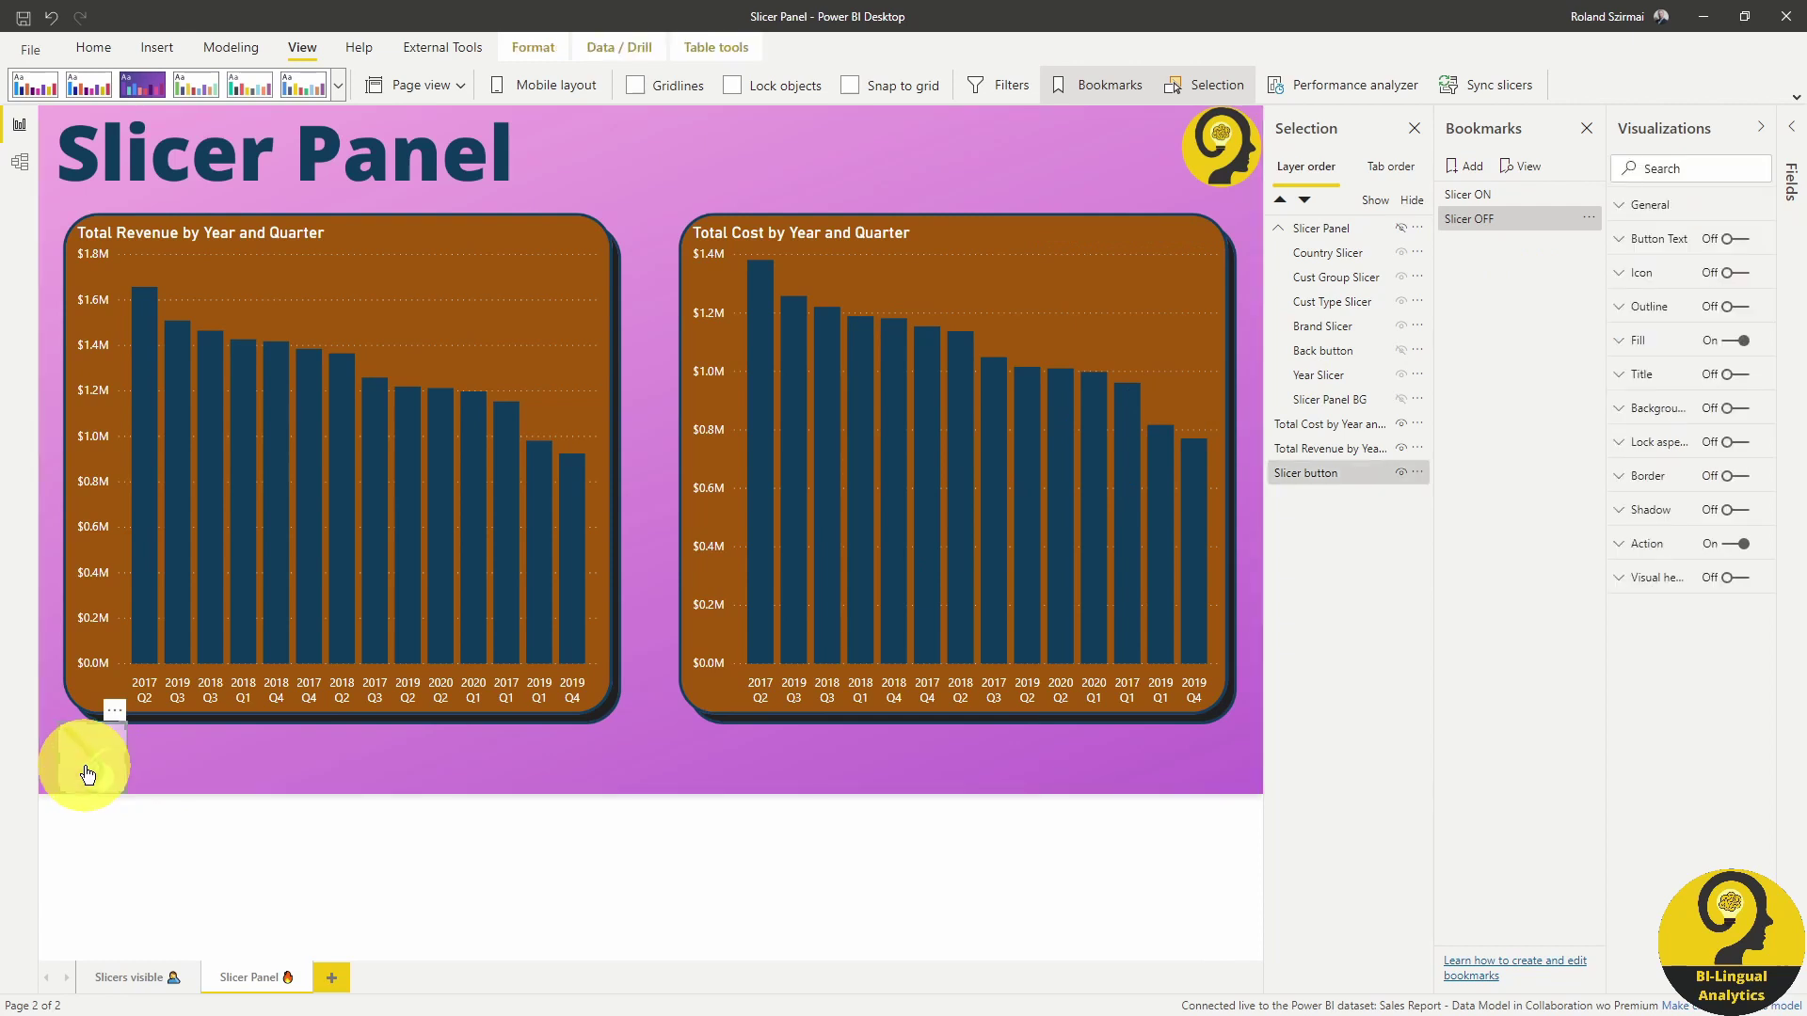
pyautogui.click(1645, 543)
pyautogui.moveTo(1606, 608); pyautogui.dragTo(1528, 612)
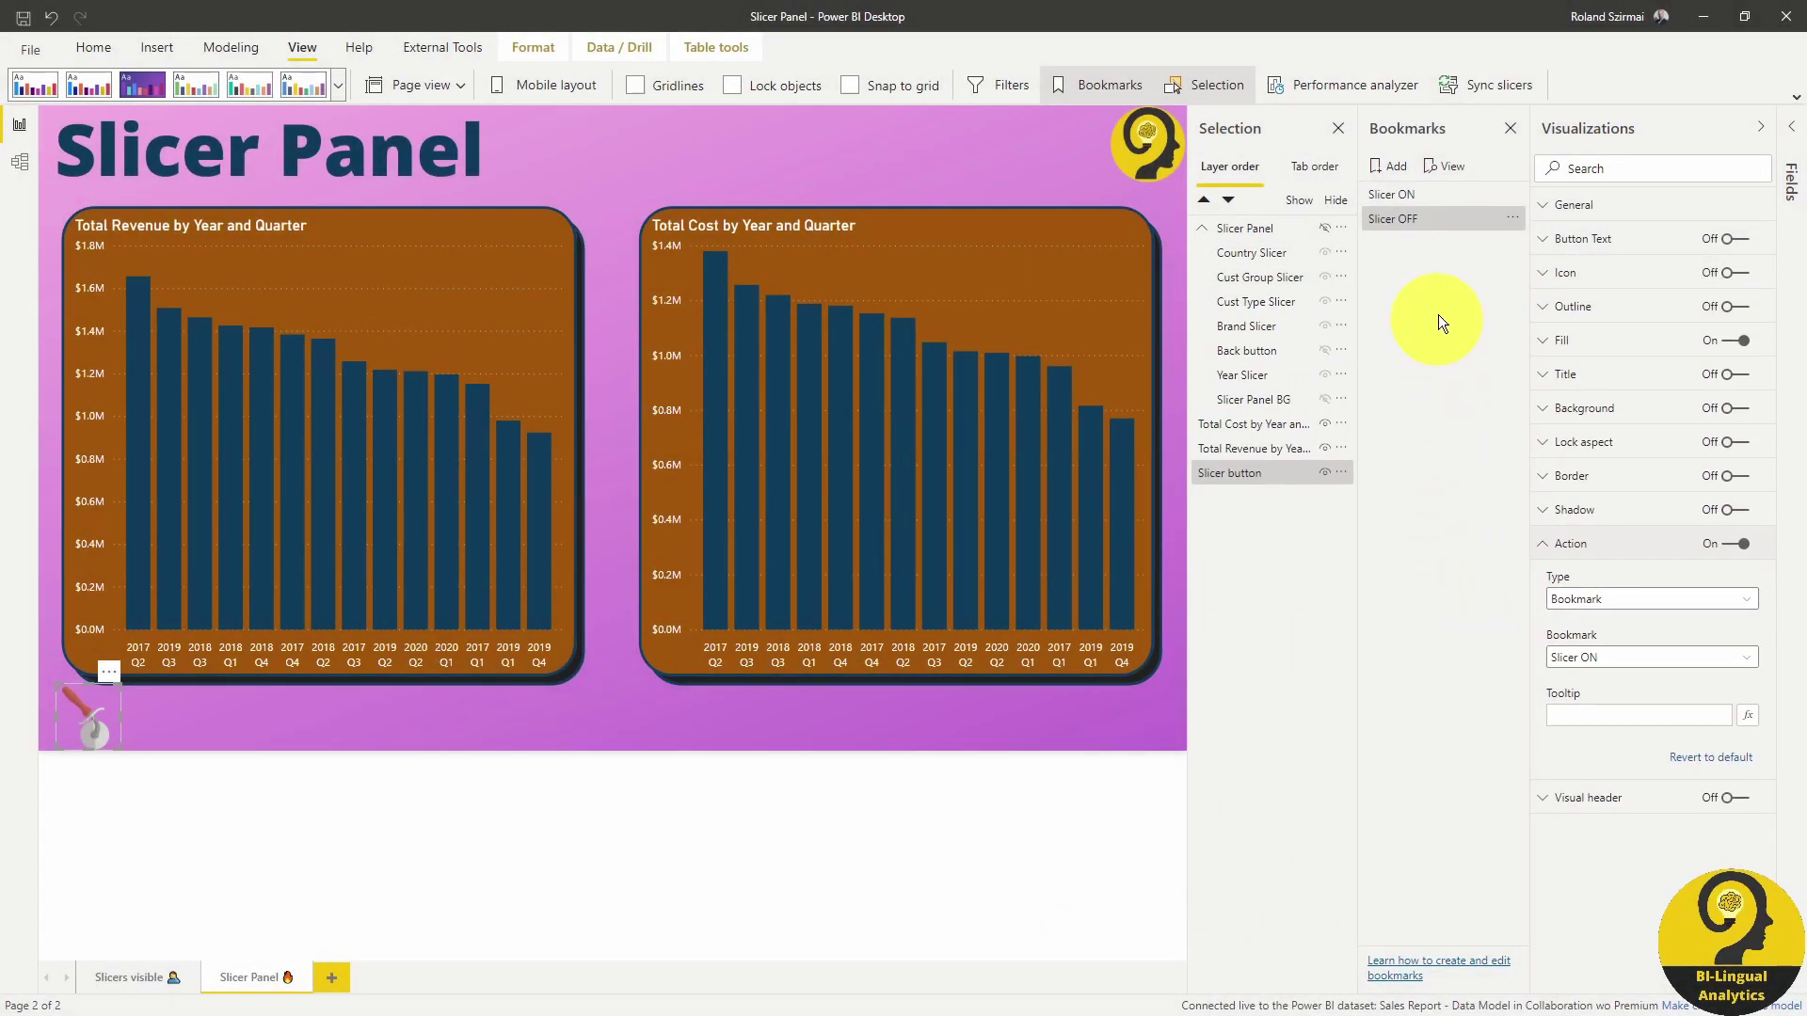
# - Apply Slicer ON to show the panel and confirm the Back button's action is Slicer OFF
pyautogui.click(1402, 194)
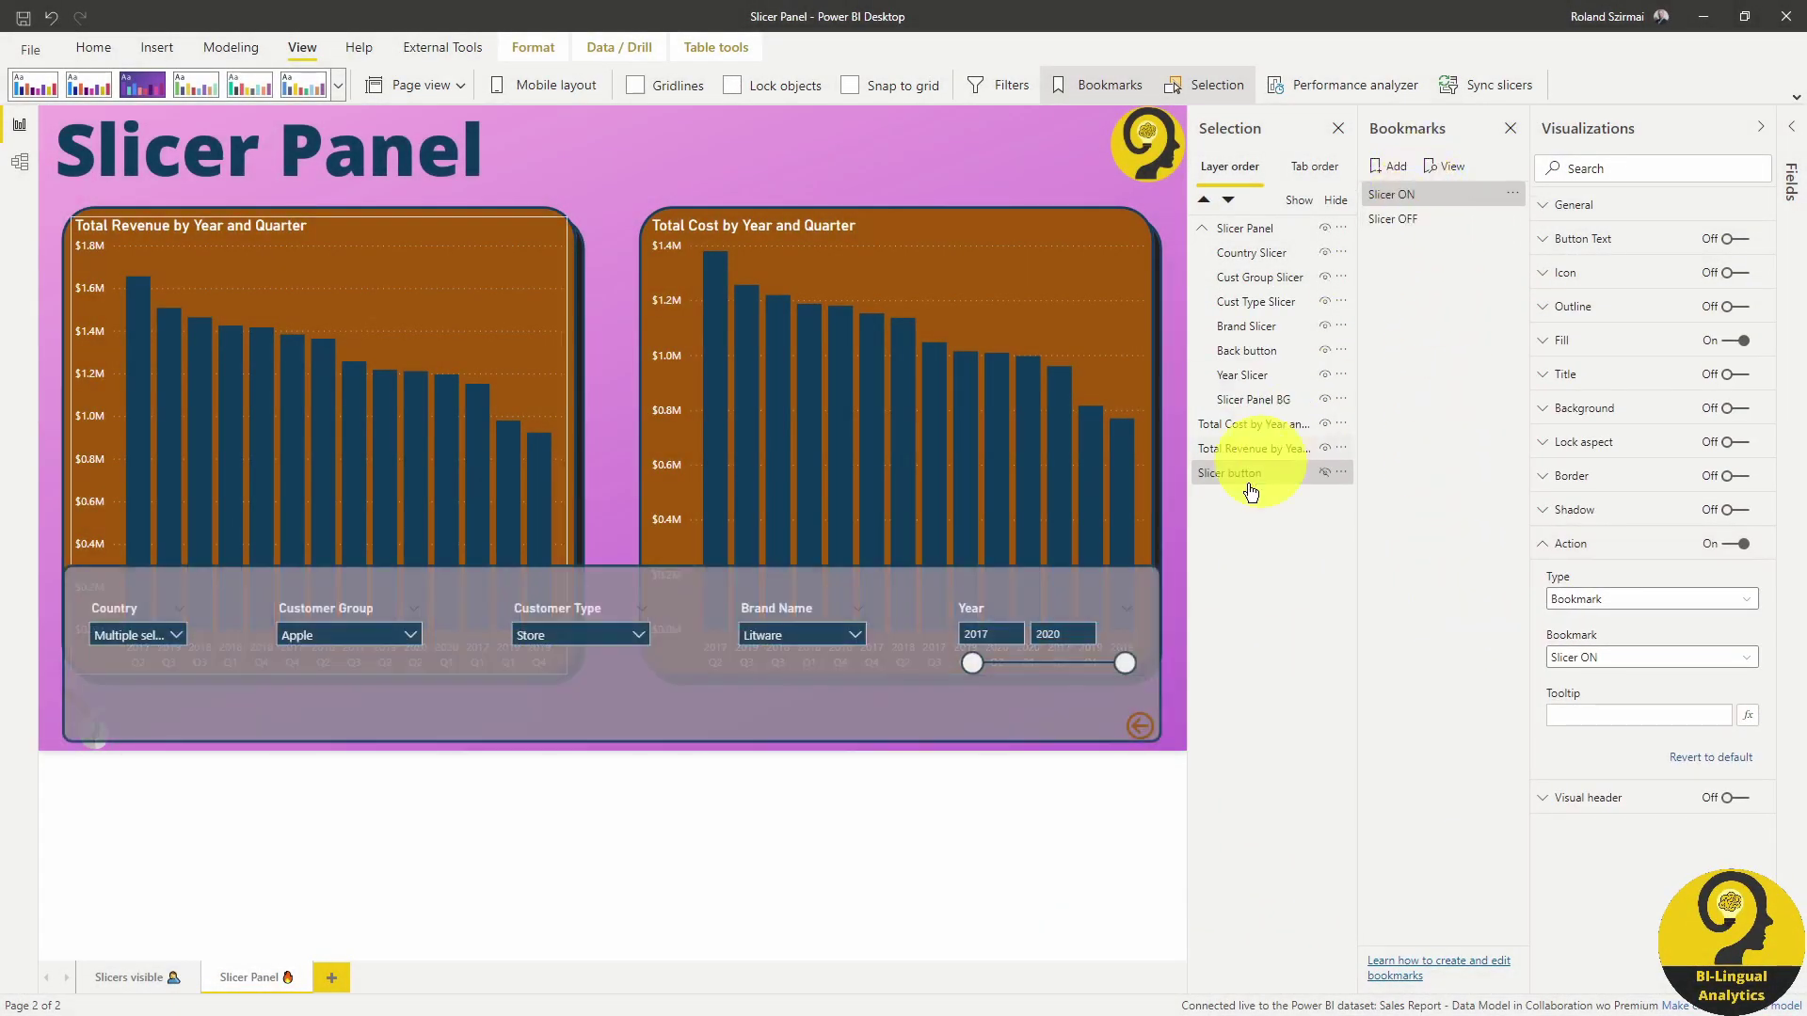
pyautogui.click(1146, 720)
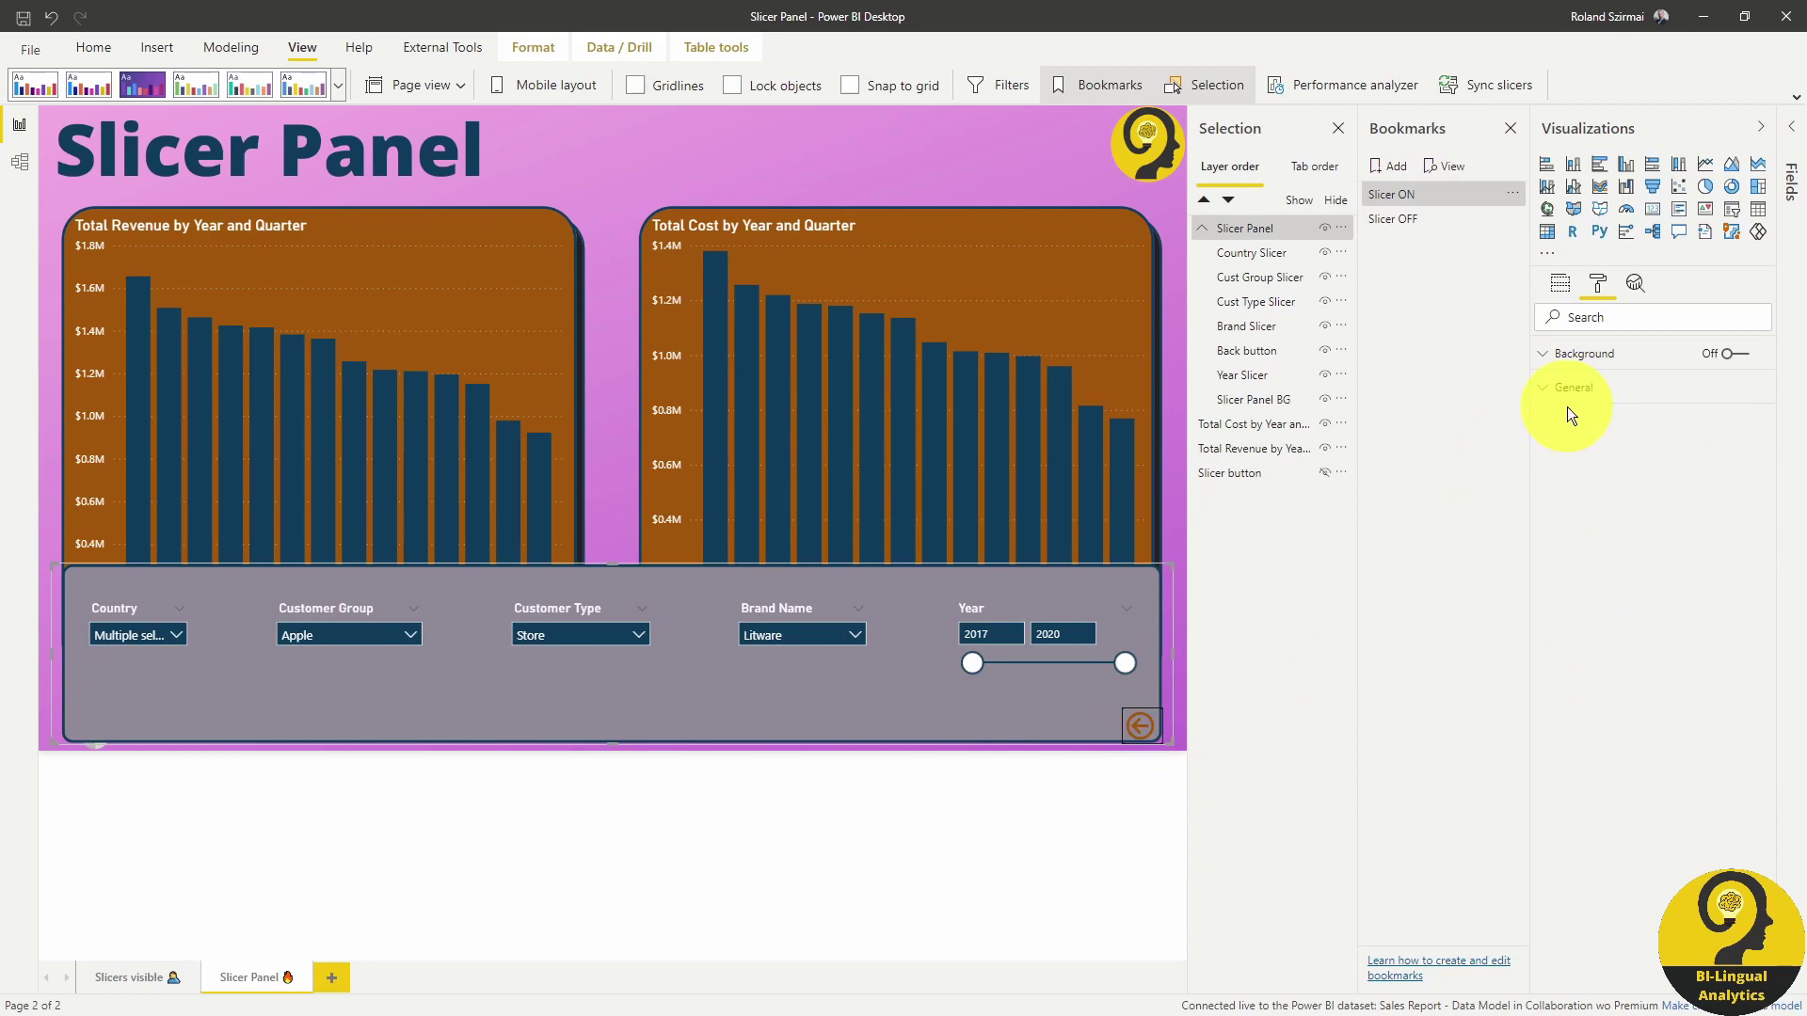
pyautogui.click(1143, 721)
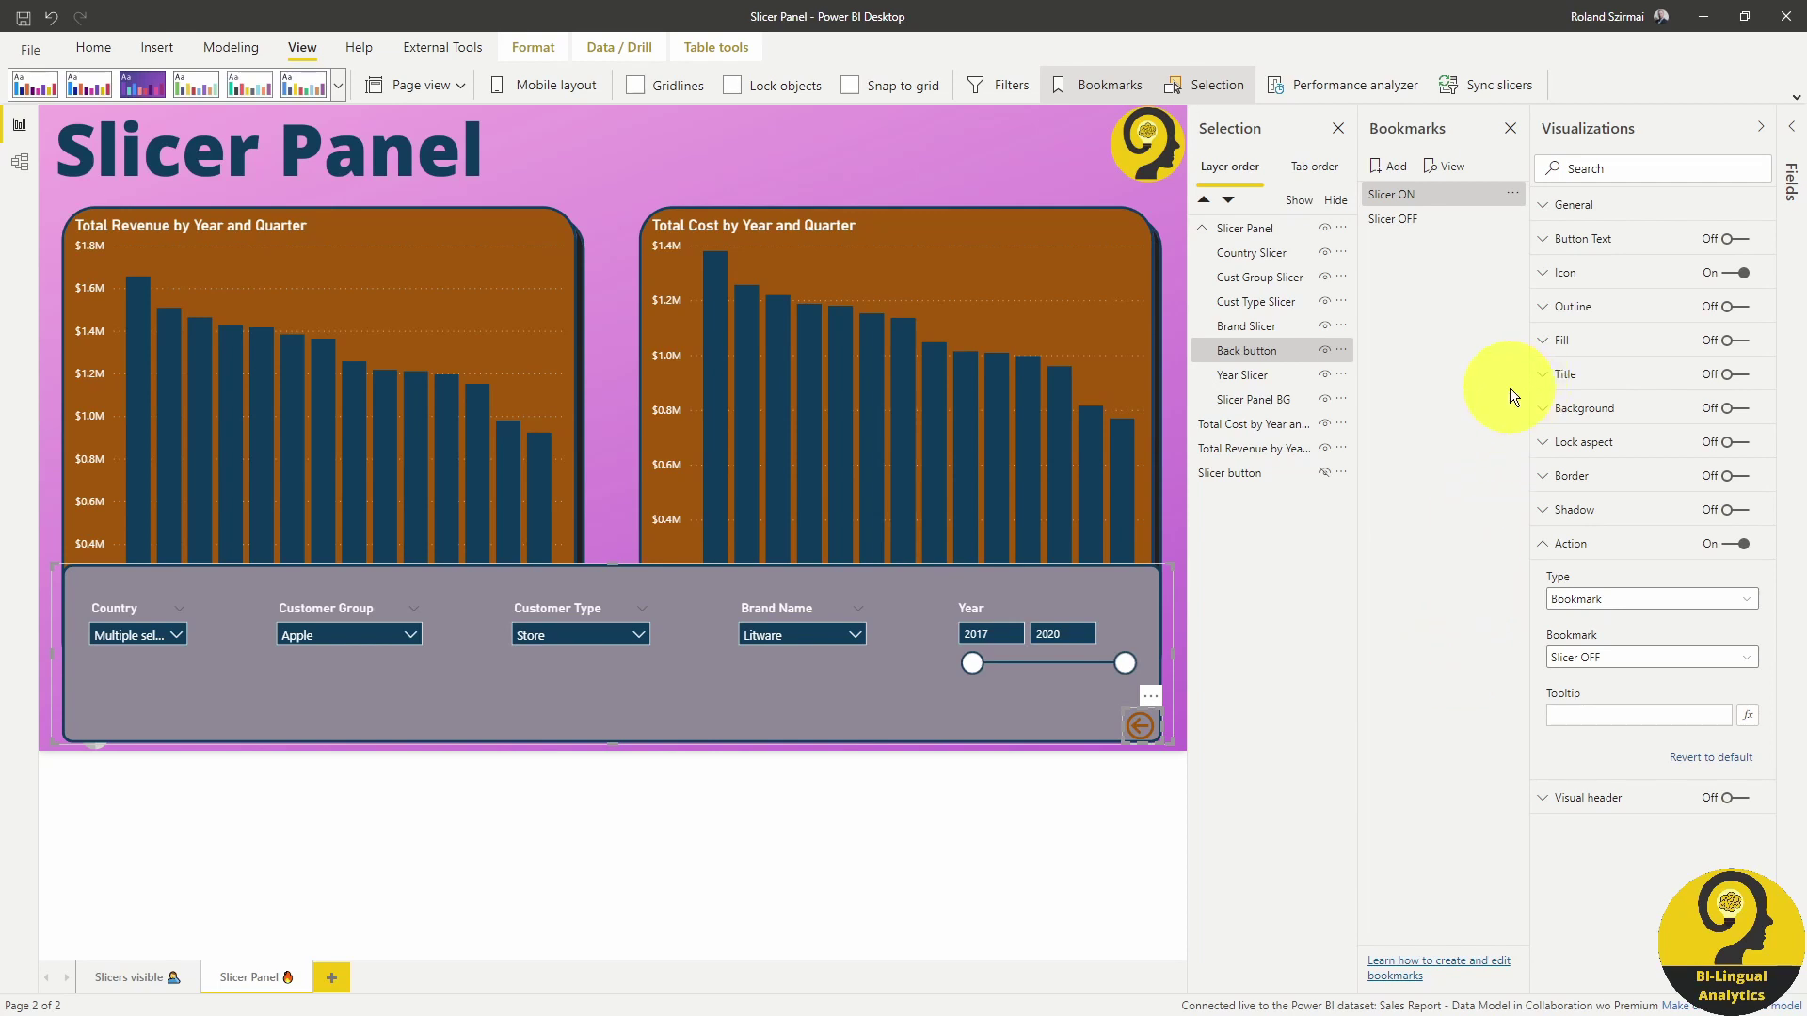
pyautogui.click(1512, 193)
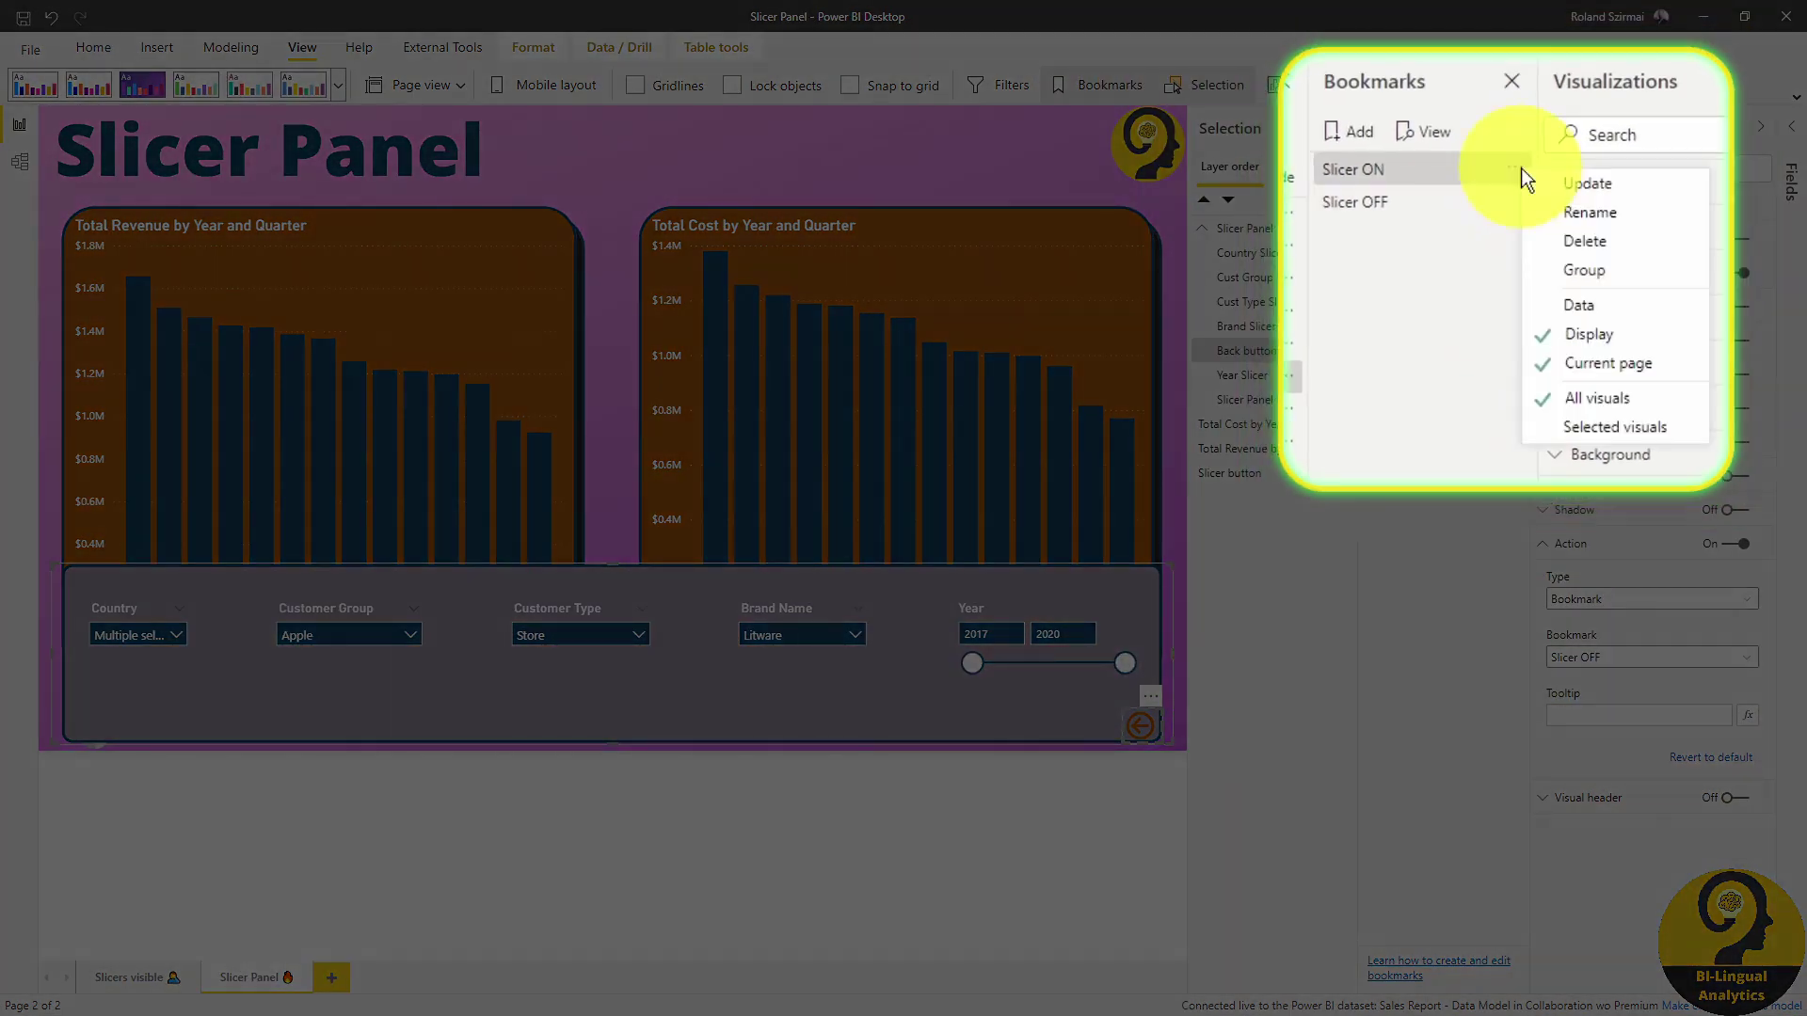
pyautogui.click(1464, 297)
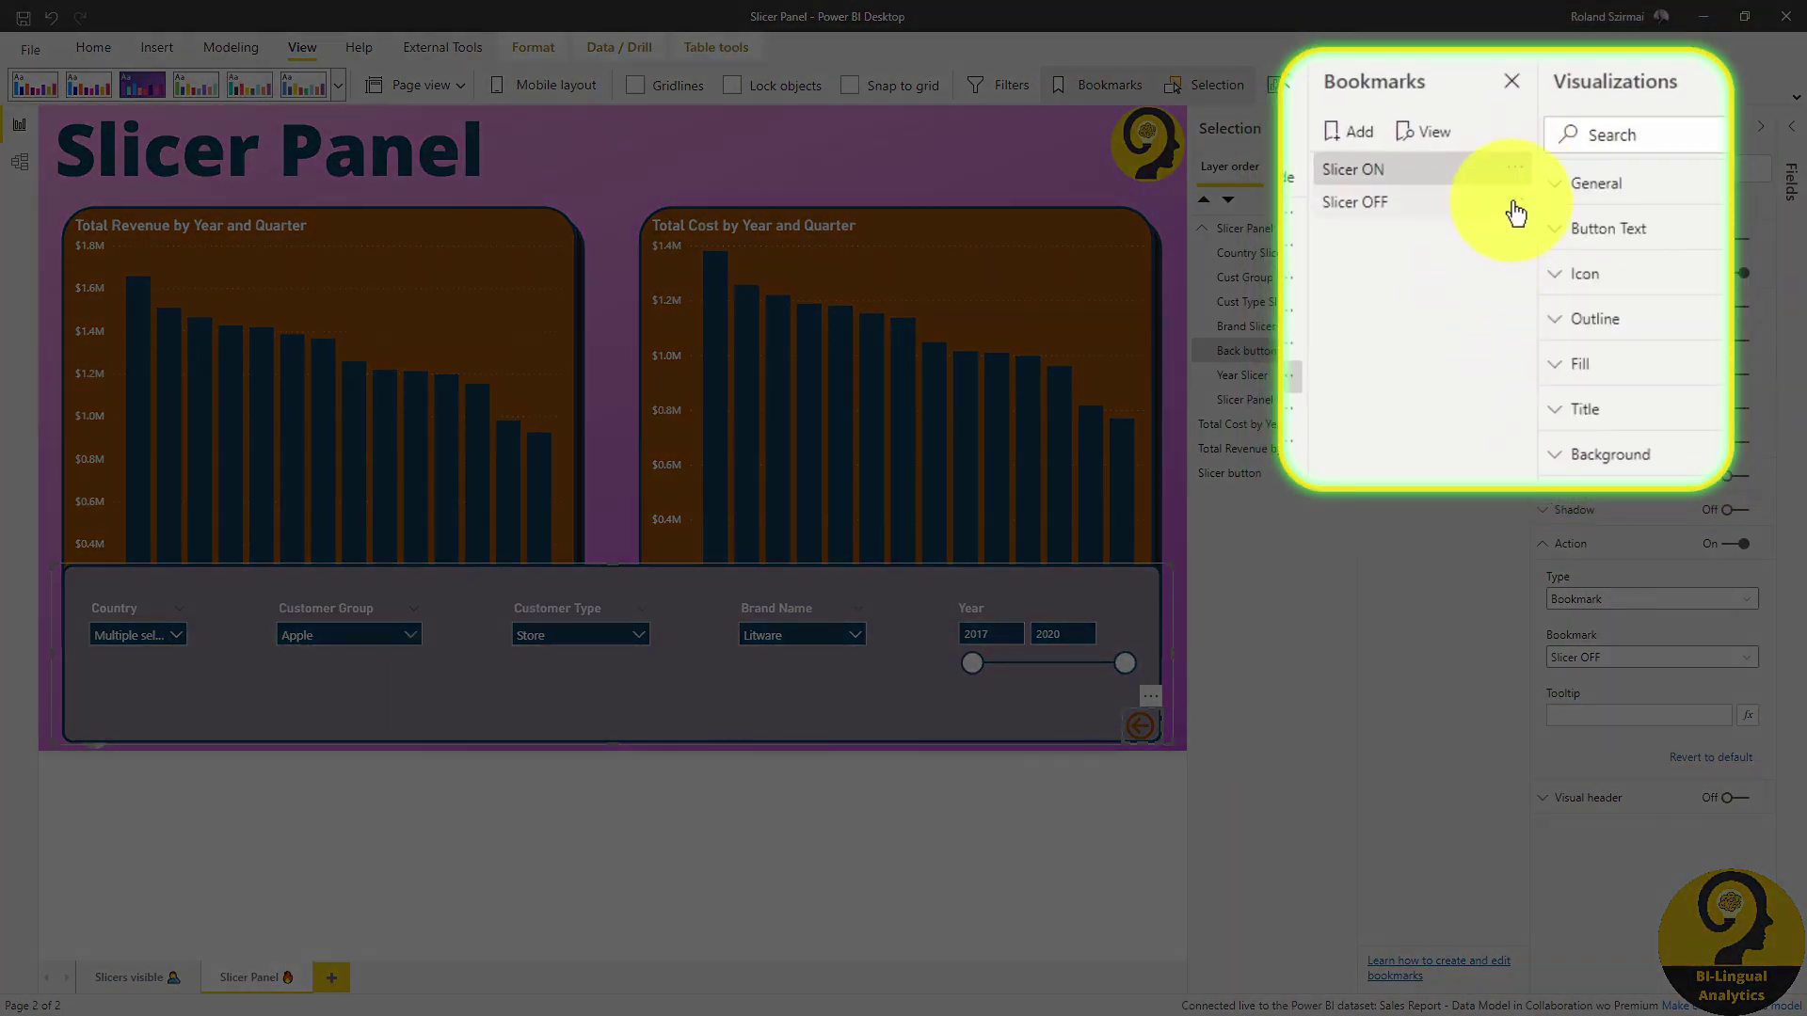
pyautogui.click(1515, 170)
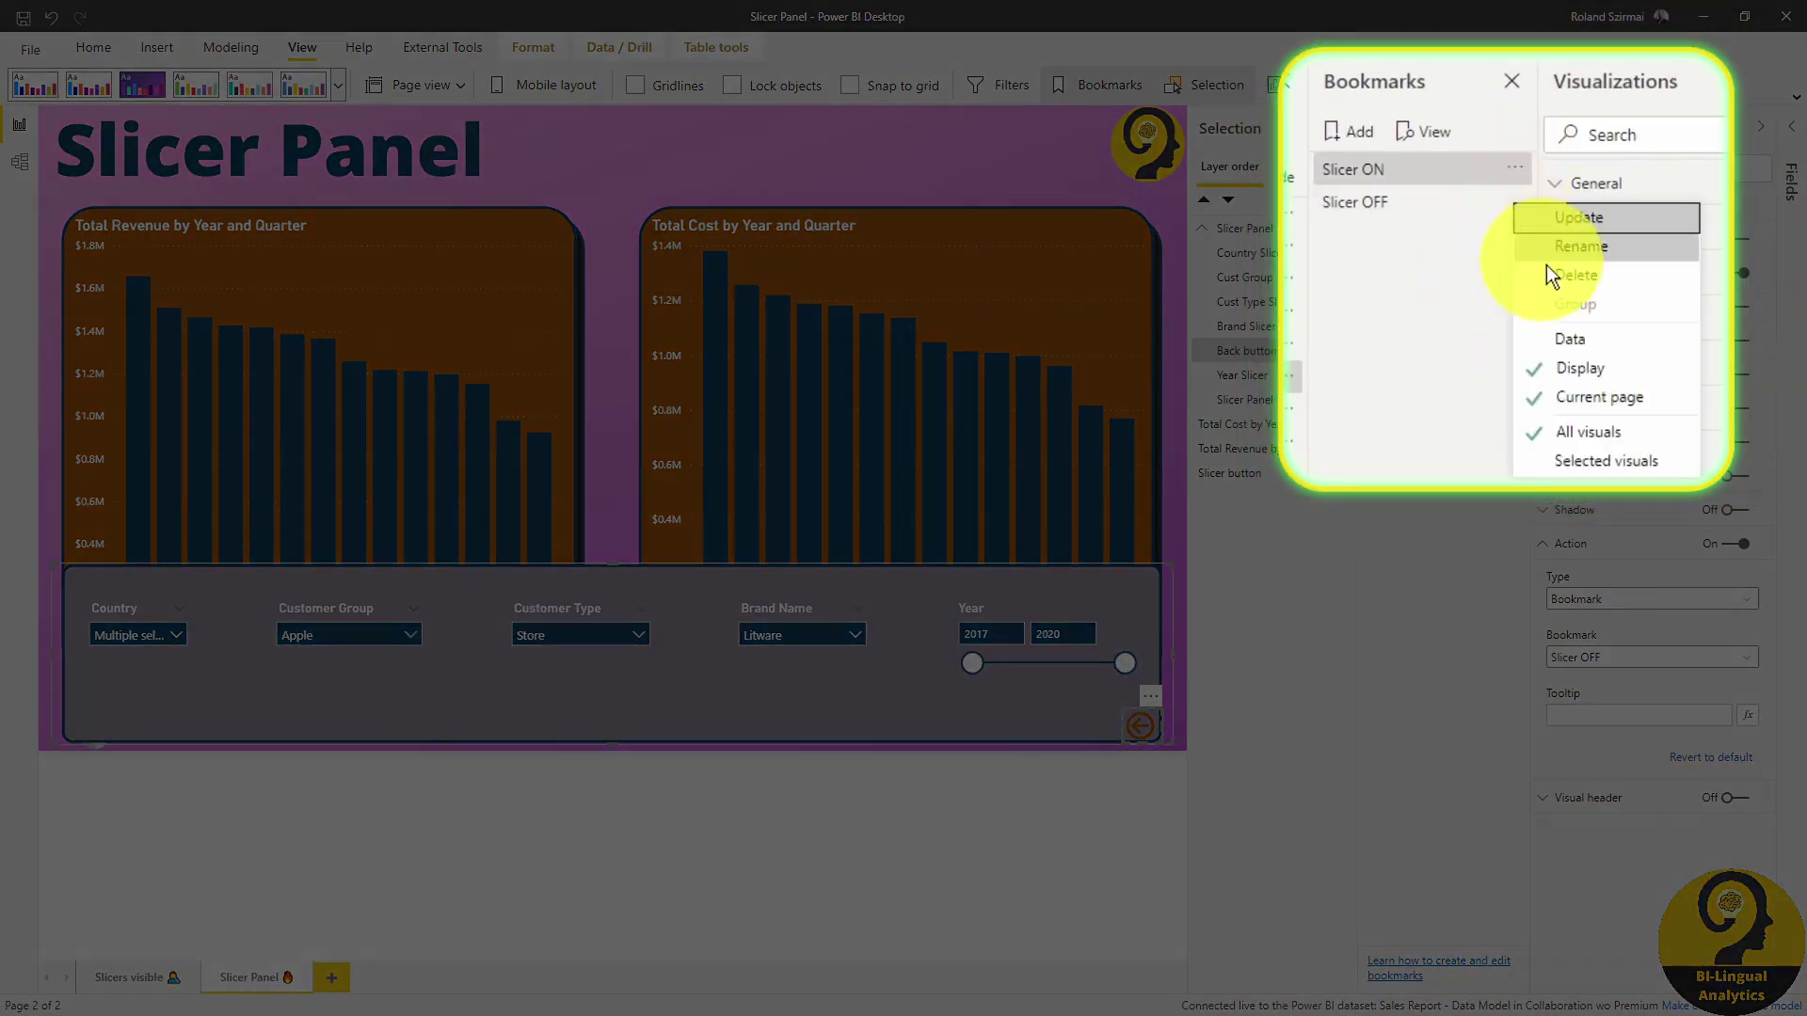
pyautogui.click(1397, 368)
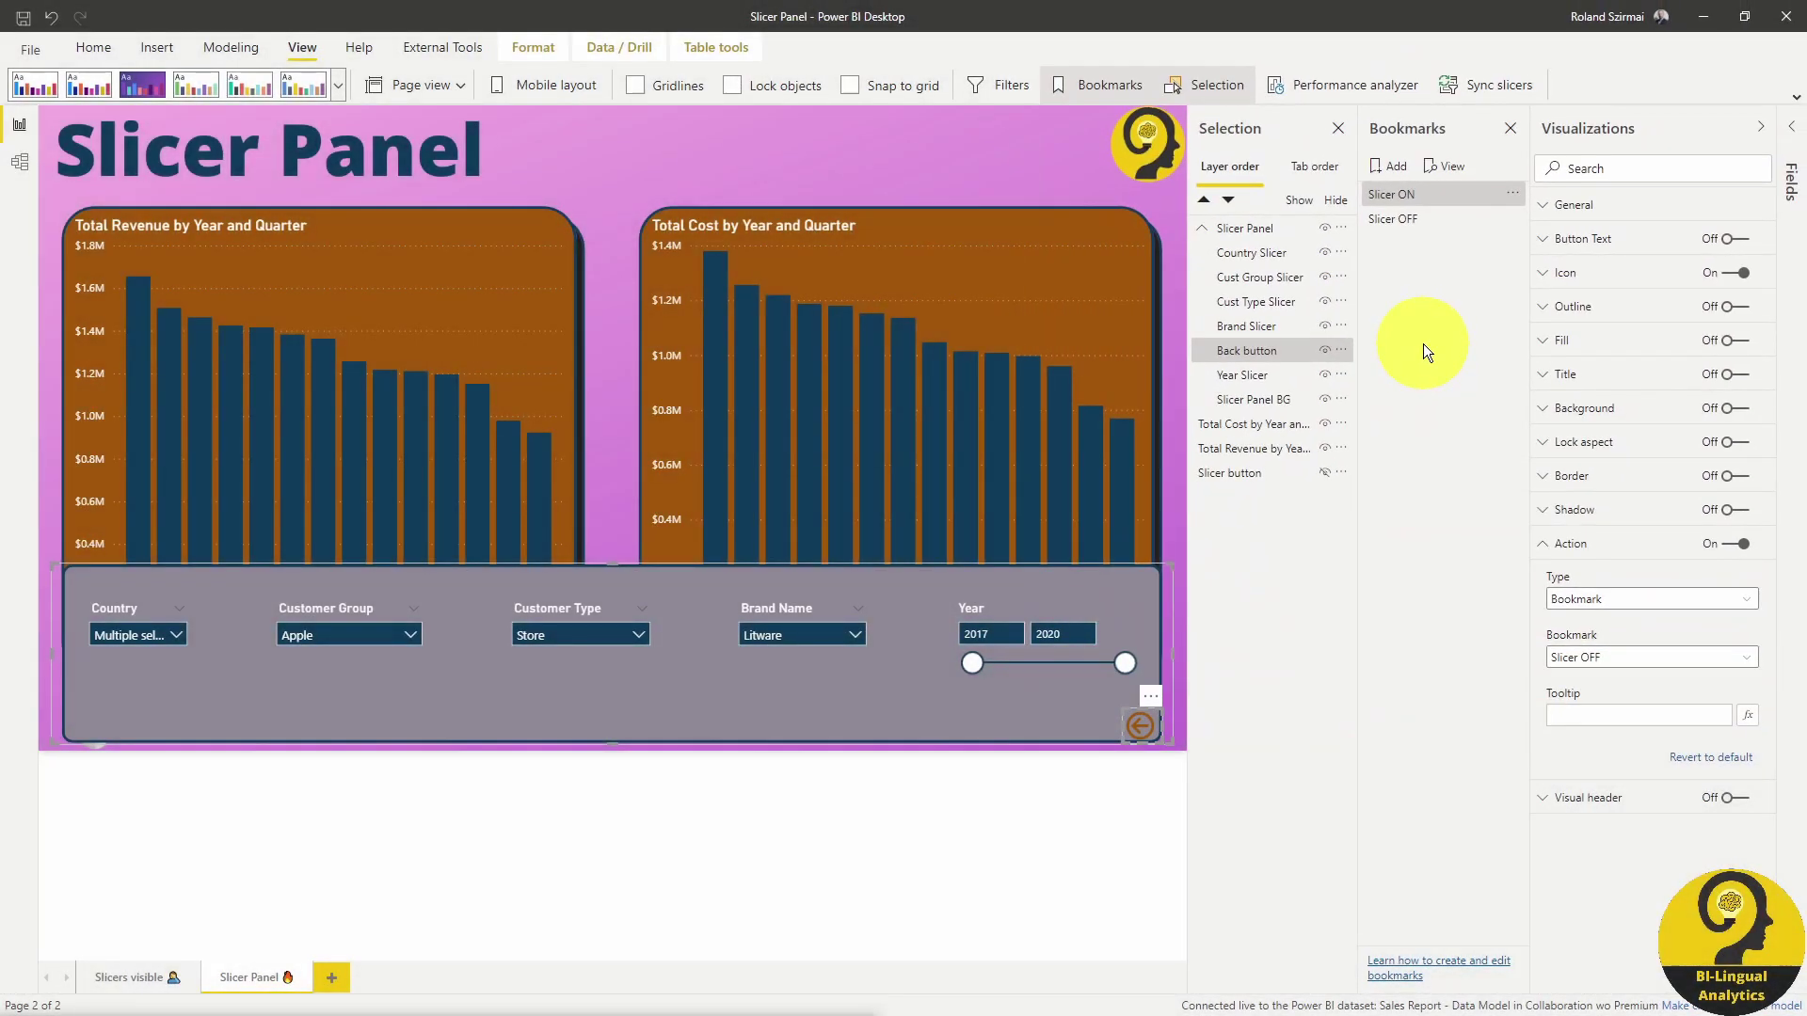